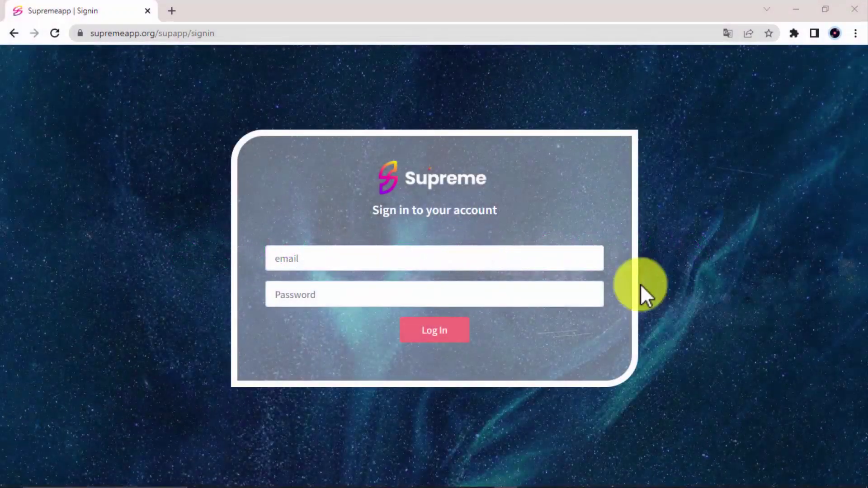
# - Log in to Supreme with the account email and password
pyautogui.click(420, 261)
pyautogui.write('user@gmail.com')
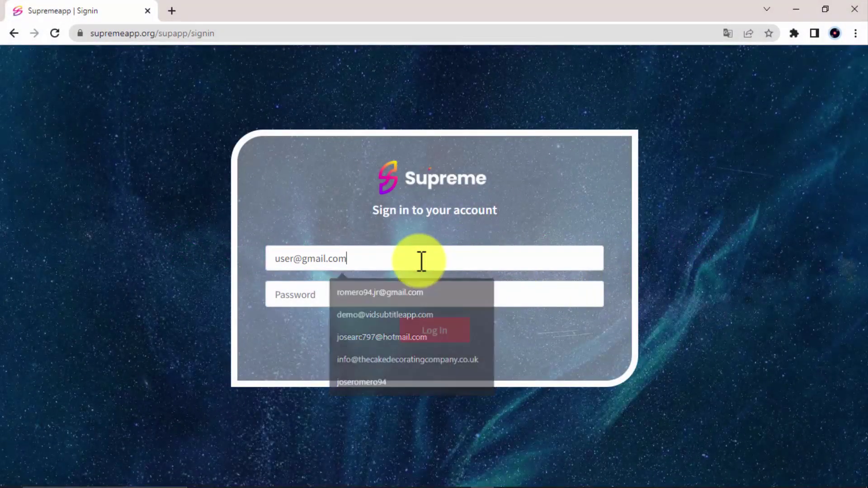
pyautogui.click(399, 292)
pyautogui.write('••')
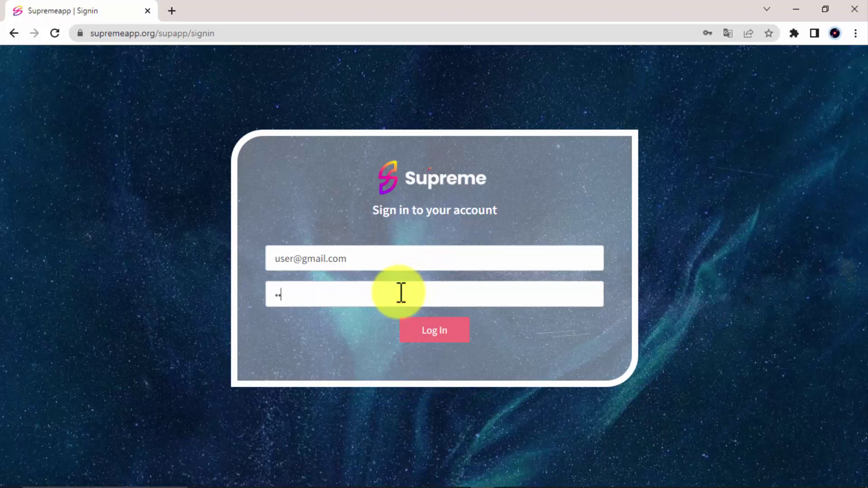
pyautogui.write('••')
pyautogui.click(437, 333)
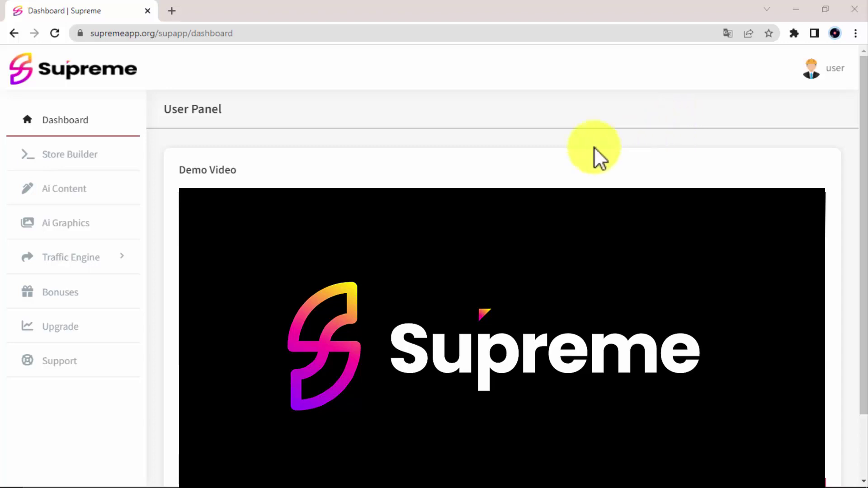
# - Build the healthandfitness store with its subdomain and login email, then log into its admin
pyautogui.click(101, 156)
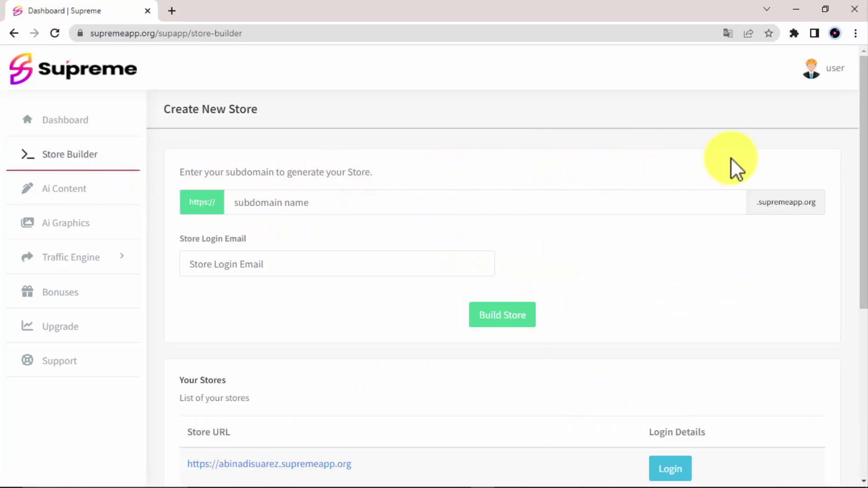
pyautogui.click(443, 207)
pyautogui.write('healthandfitness')
pyautogui.click(290, 263)
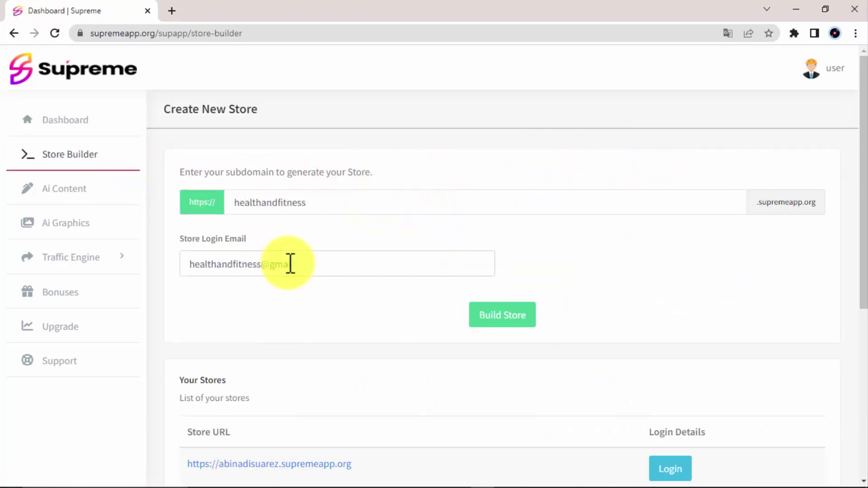
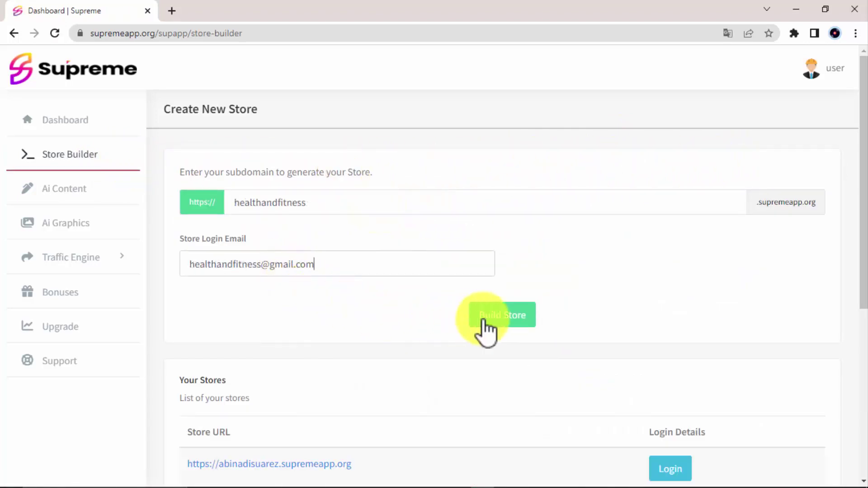
pyautogui.click(529, 322)
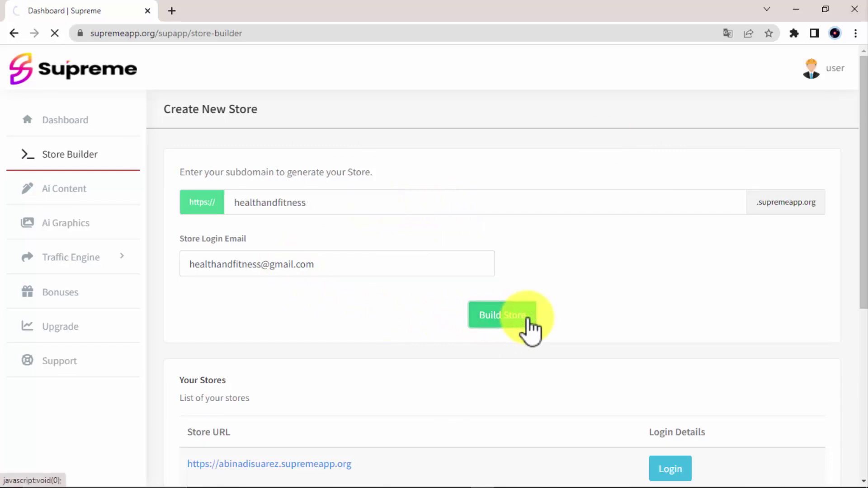
pyautogui.scroll(-2, 597, 348)
pyautogui.scroll(-1, 601, 349)
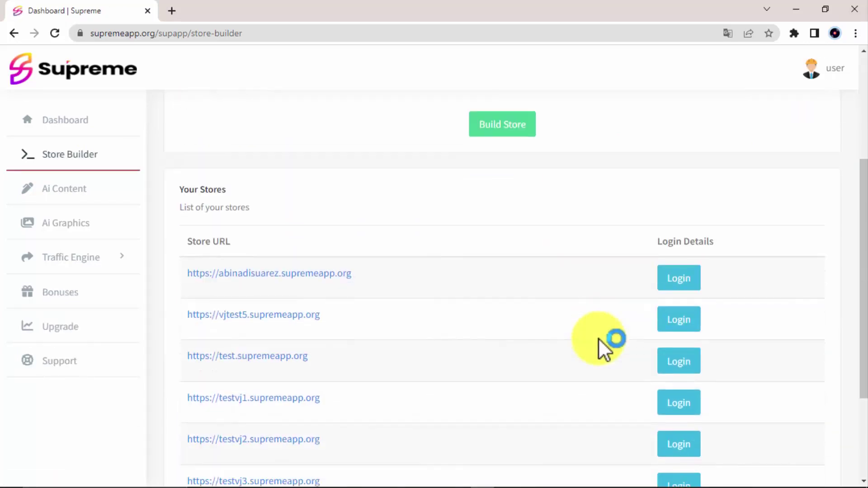
pyautogui.scroll(-2, 601, 348)
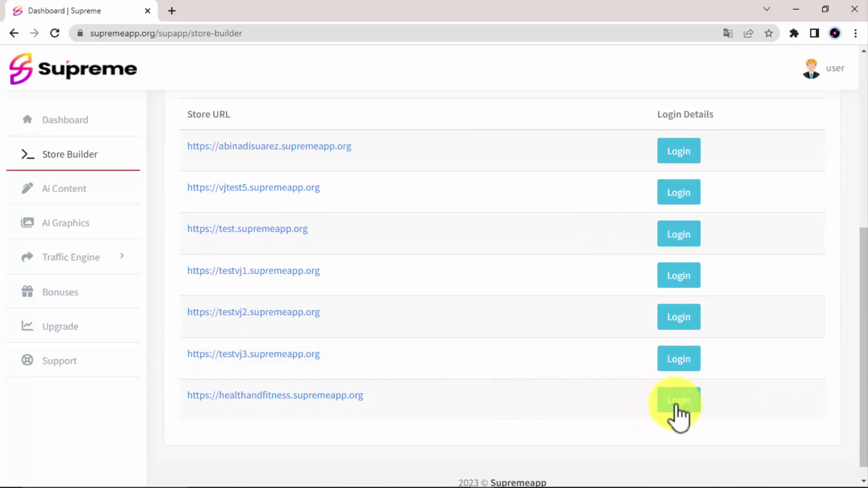
pyautogui.click(689, 407)
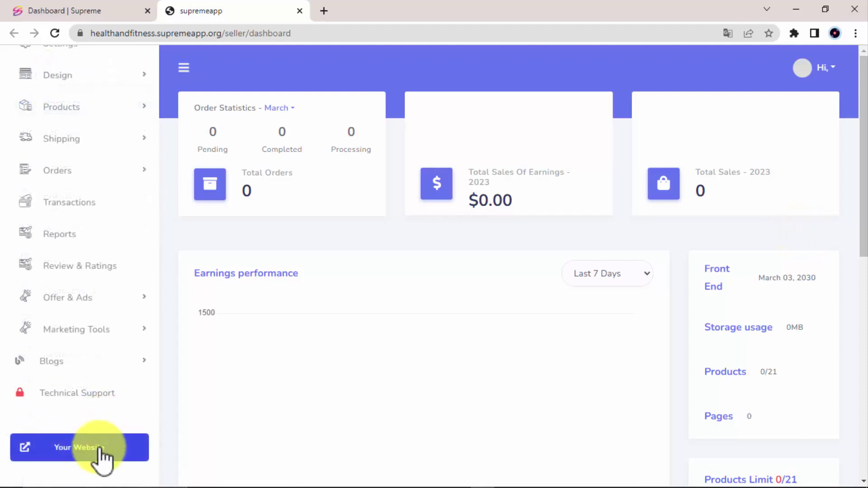
# - View the healthandfitness storefront in a new tab, then return to the seller dashboard
pyautogui.rightClick(117, 449)
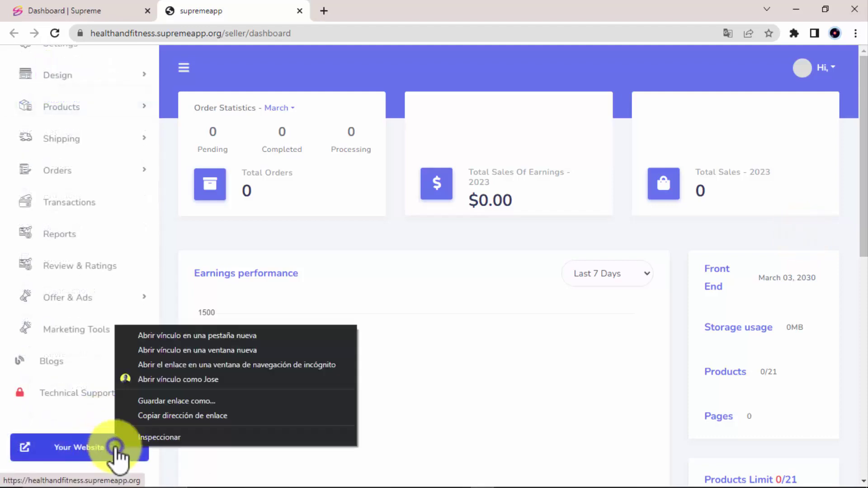
pyautogui.click(179, 335)
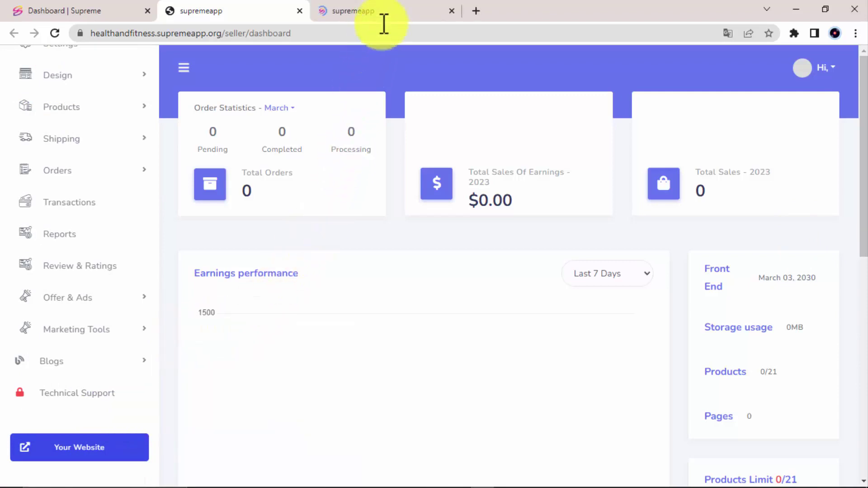
pyautogui.click(400, 12)
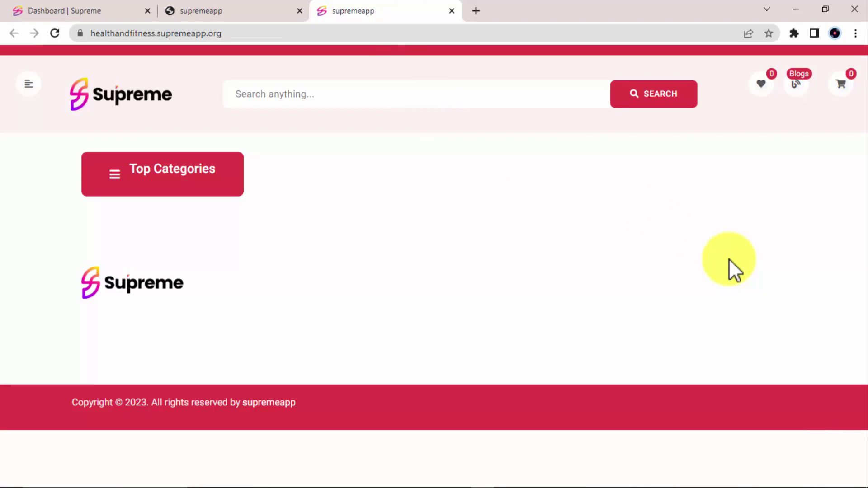
pyautogui.click(729, 258)
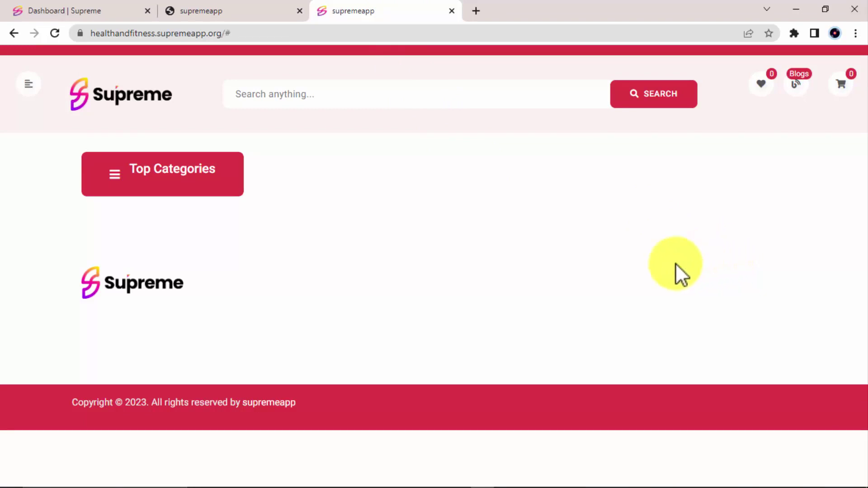
pyautogui.click(255, 12)
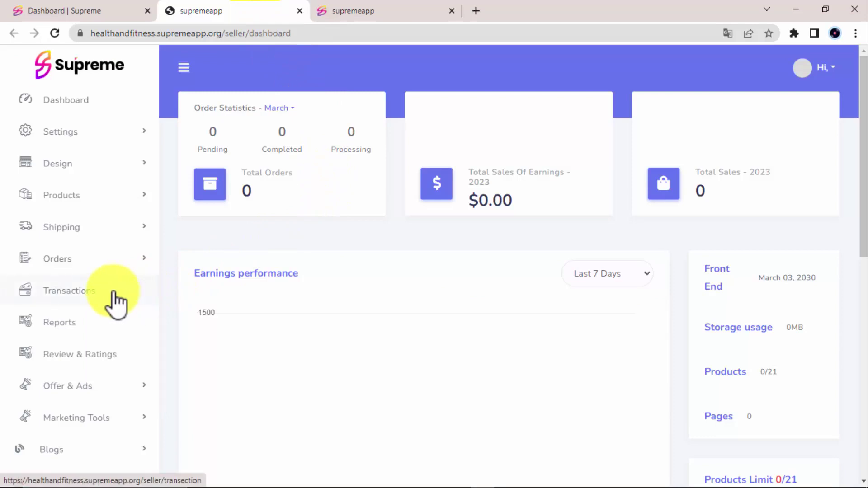
# - Start a new product titled Alpilean, priced 99, with a special discount of 40
pyautogui.click(97, 200)
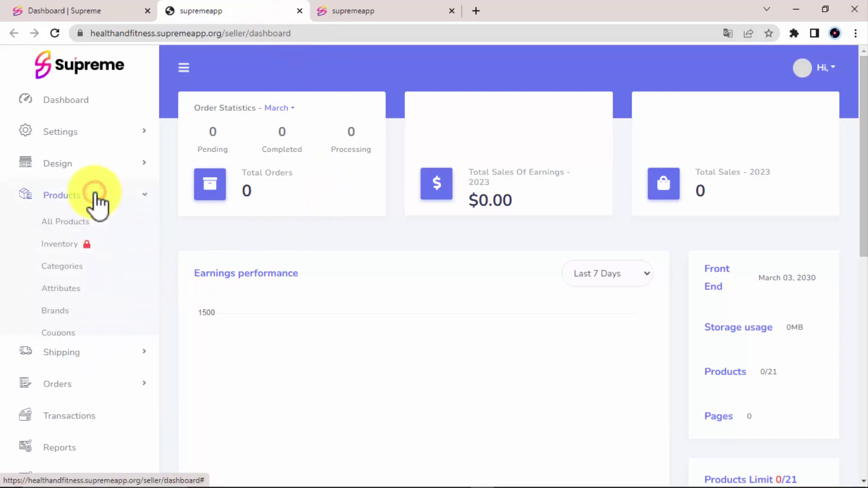
pyautogui.click(106, 221)
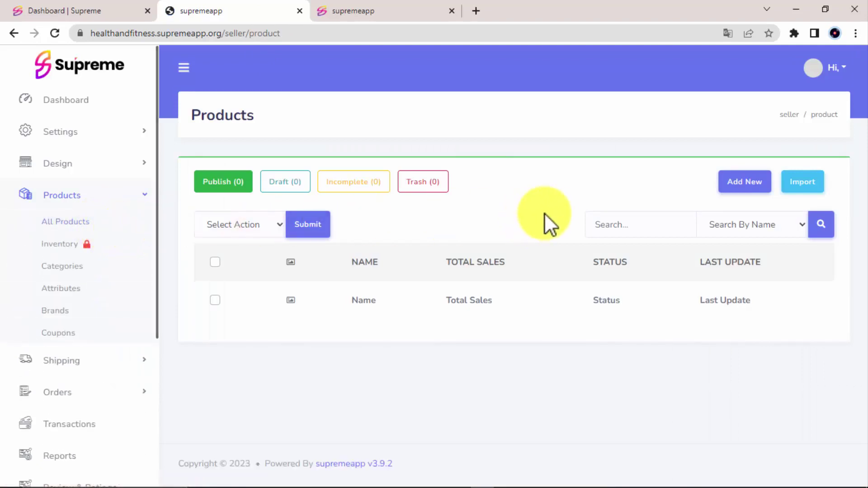
pyautogui.click(739, 183)
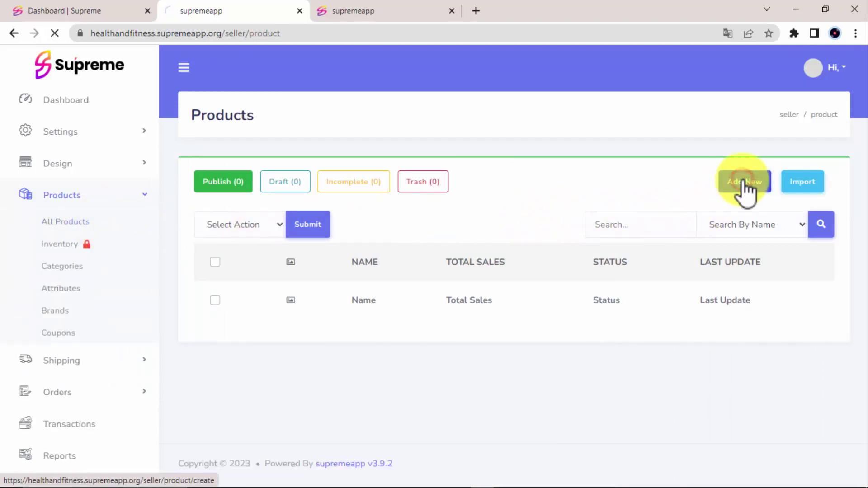
pyautogui.scroll(-1, 682, 226)
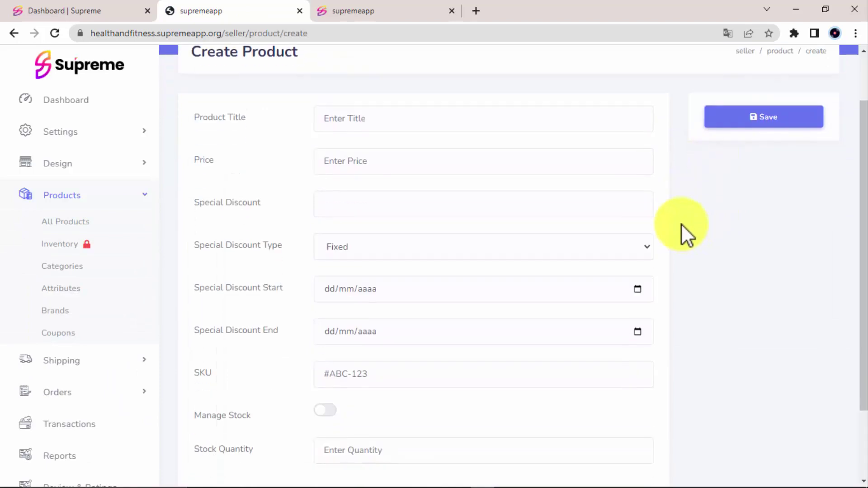
pyautogui.click(405, 117)
pyautogui.write('Alp')
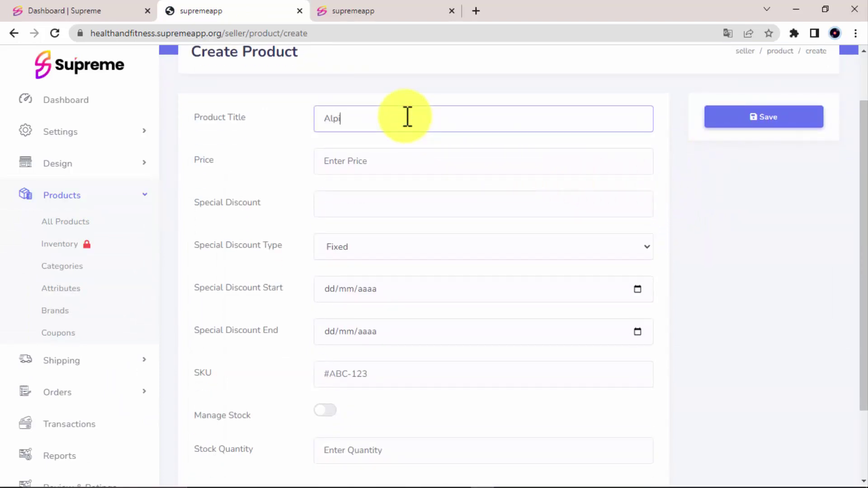
pyautogui.write('ilean')
pyautogui.click(395, 159)
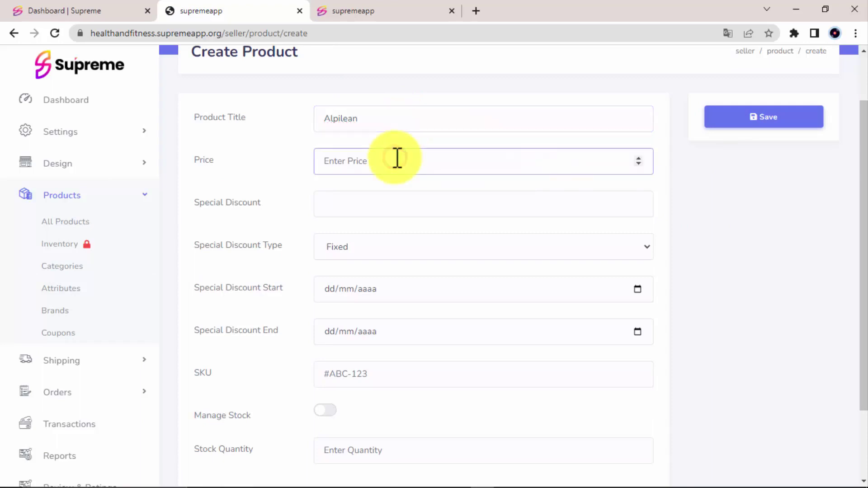
pyautogui.write('99')
pyautogui.click(398, 205)
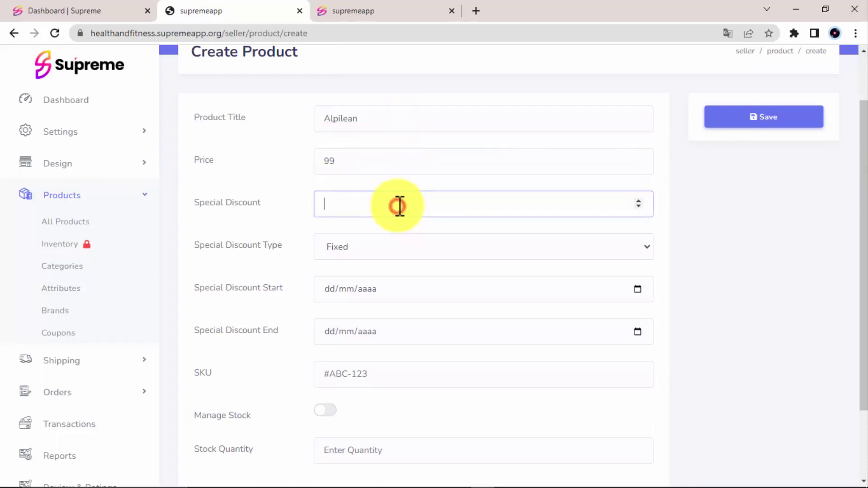
pyautogui.write('40')
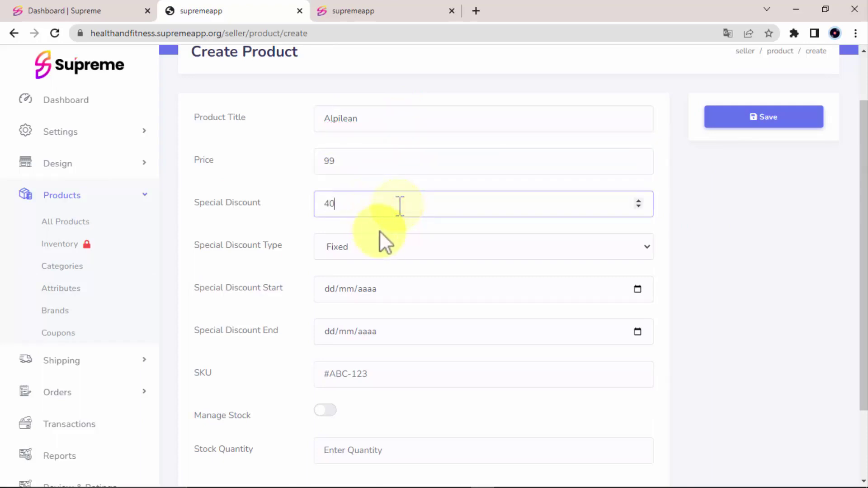
# - Set the discount type to Fixed with start and end dates, fill SKU and stock, and save
pyautogui.click(394, 247)
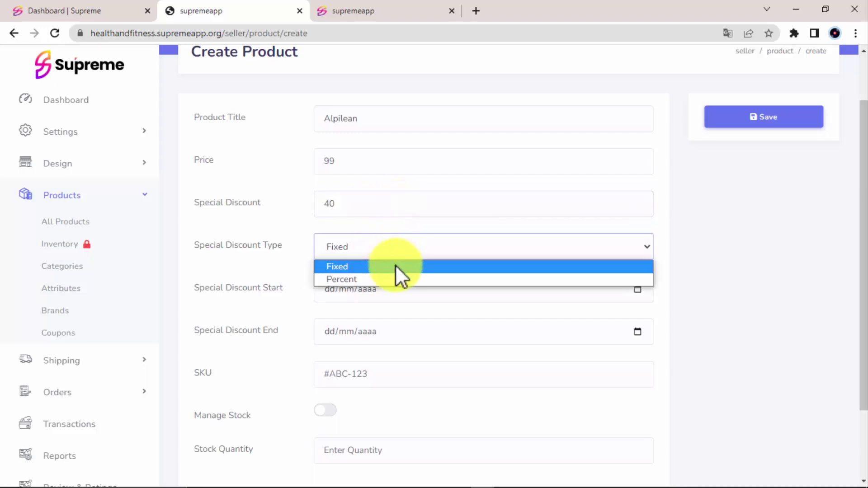
pyautogui.click(396, 267)
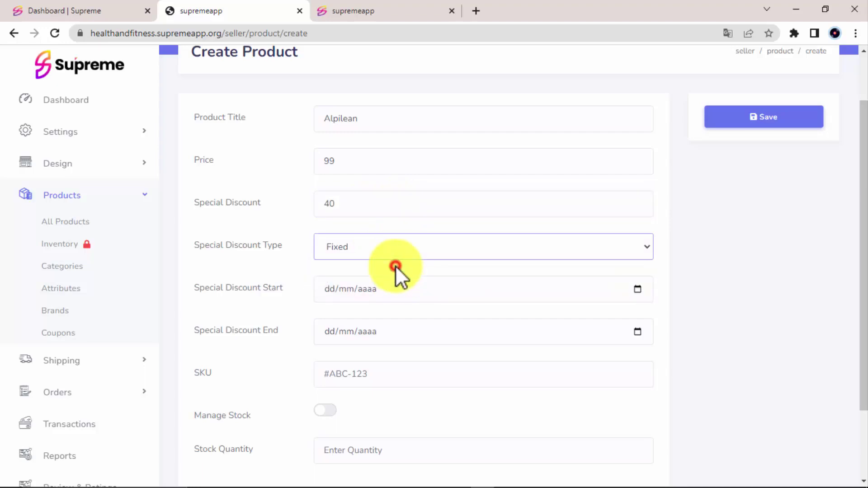
pyautogui.click(639, 283)
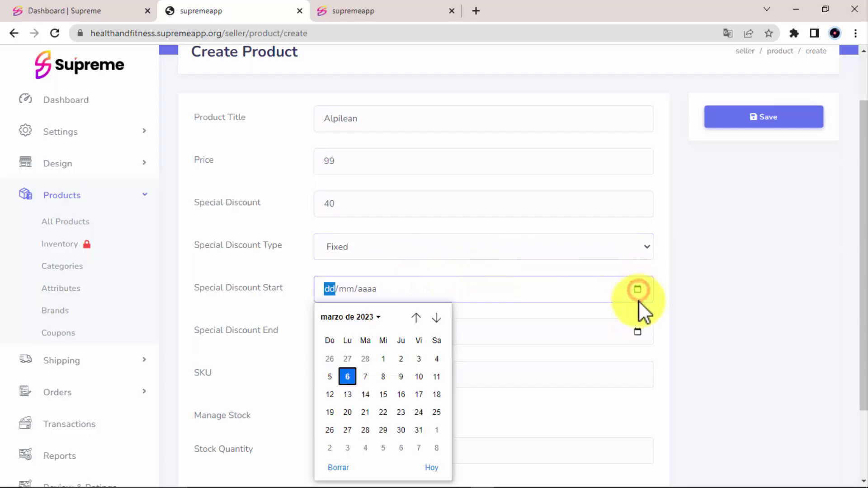
pyautogui.click(638, 331)
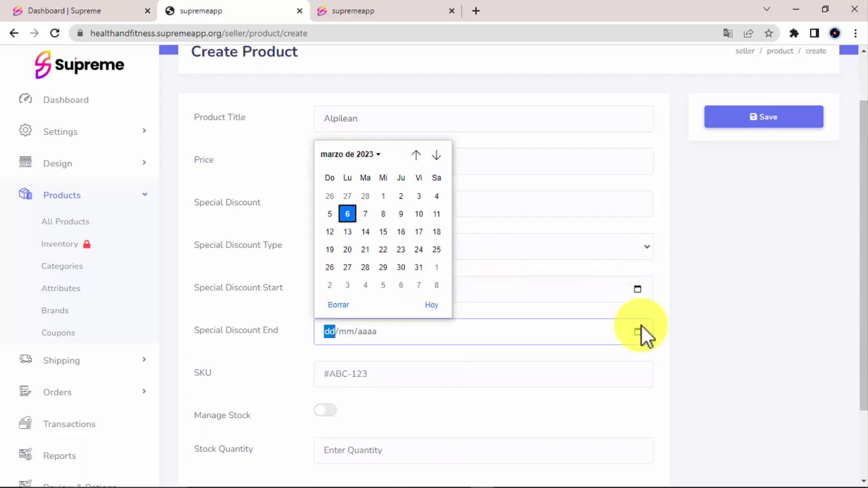
pyautogui.click(435, 375)
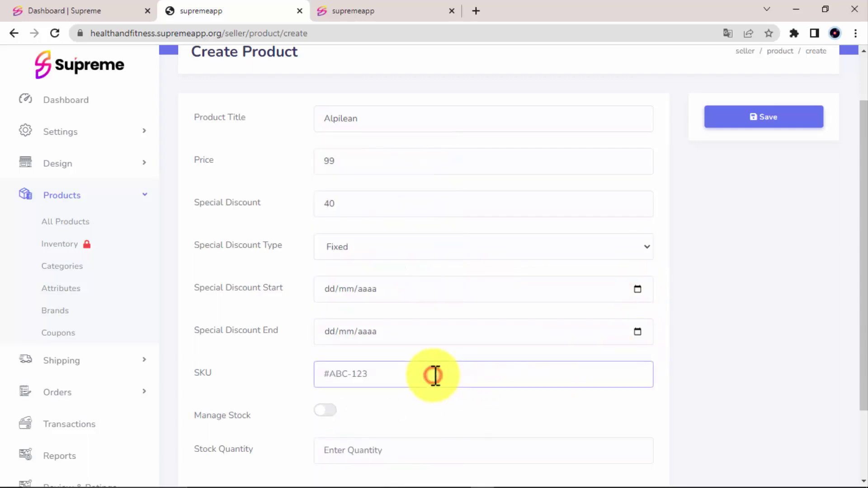
pyautogui.scroll(-2, 434, 376)
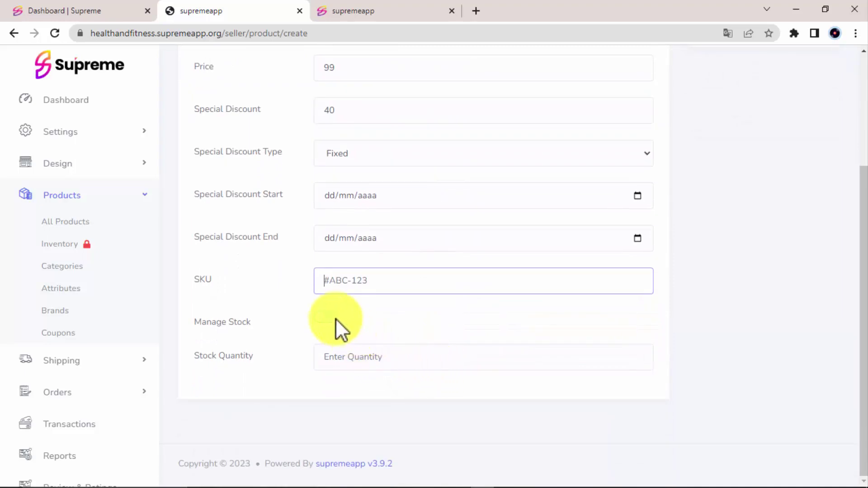
pyautogui.moveTo(483, 450)
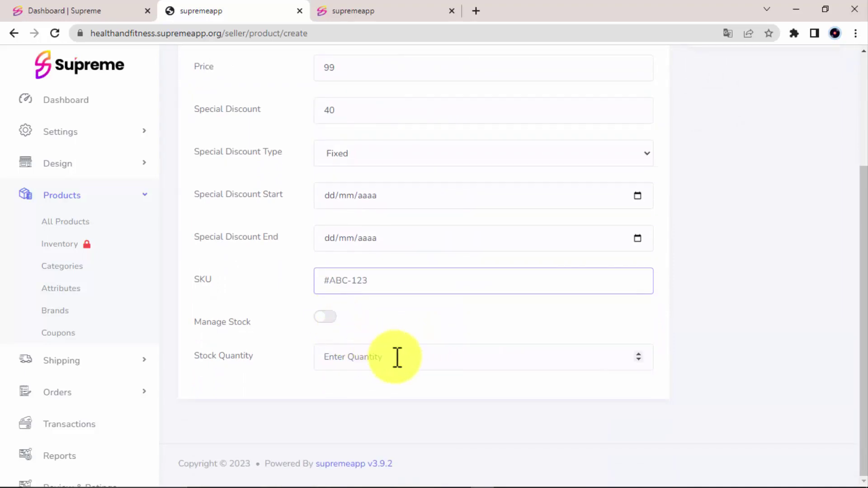
pyautogui.click(397, 357)
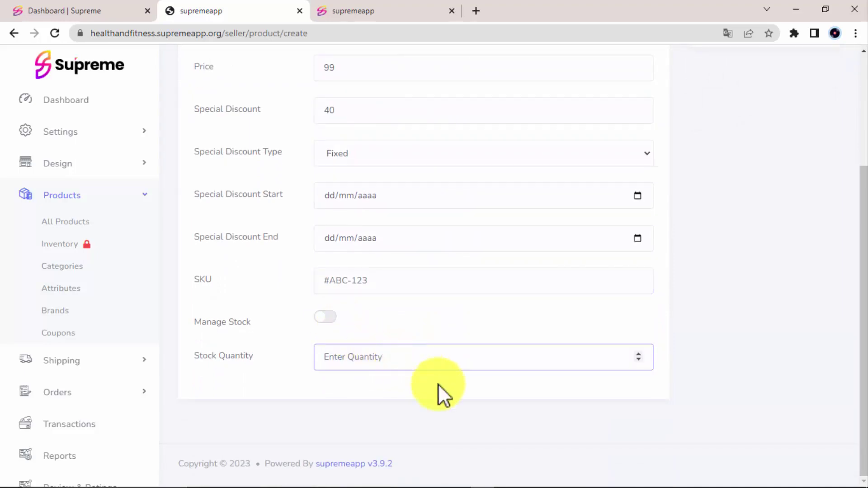
pyautogui.scroll(3, 455, 381)
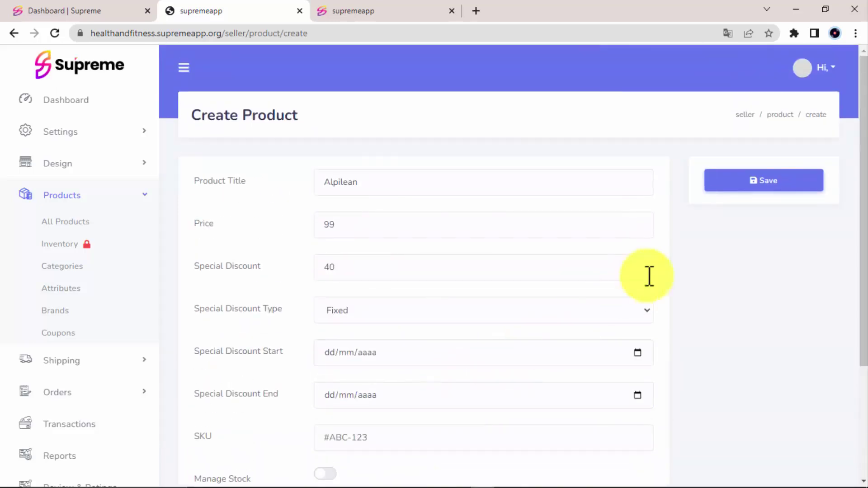
pyautogui.click(794, 181)
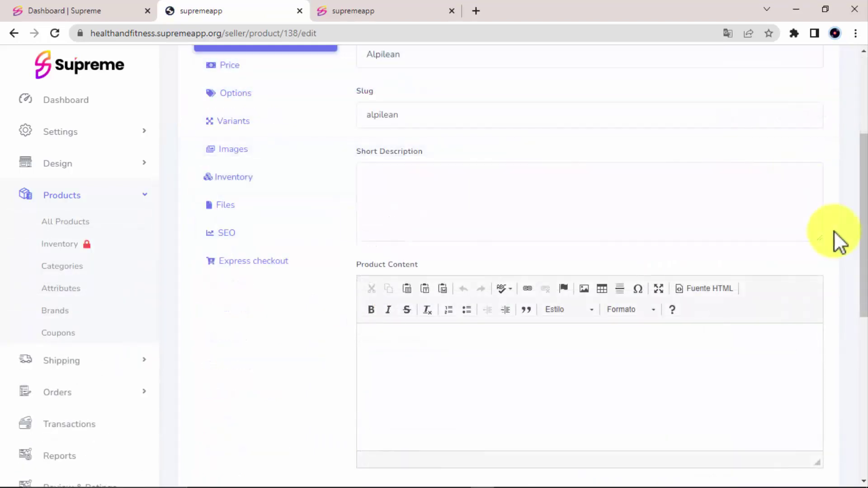
# - Write Alpilean's short description and product content, leaving brand and featured set to None
pyautogui.click(624, 191)
pyautogui.write('S')
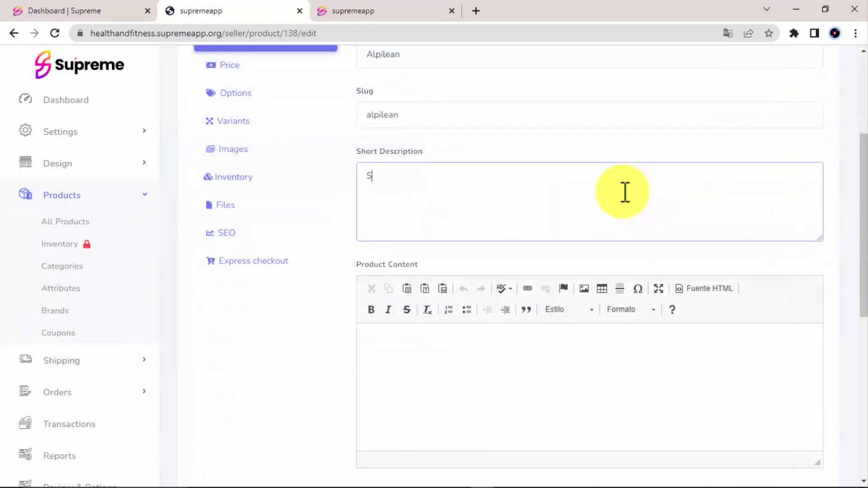
pyautogui.write('hort Description')
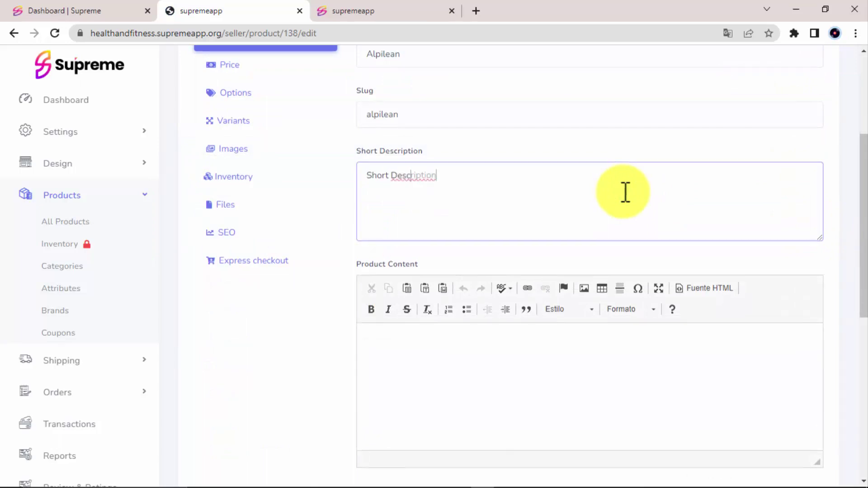
pyautogui.scroll(-1, 625, 191)
pyautogui.click(479, 297)
pyautogui.write('P')
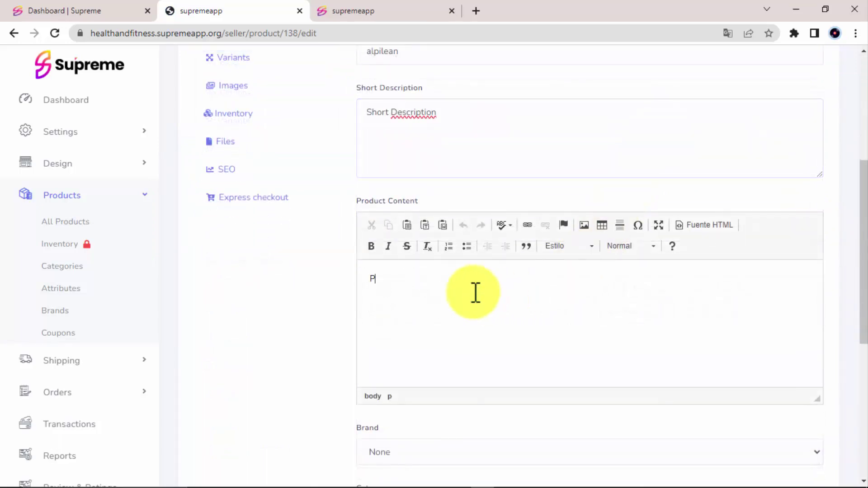
pyautogui.write('roduct Con')
pyautogui.write('tent')
pyautogui.scroll(-1, 475, 293)
pyautogui.scroll(-1, 596, 353)
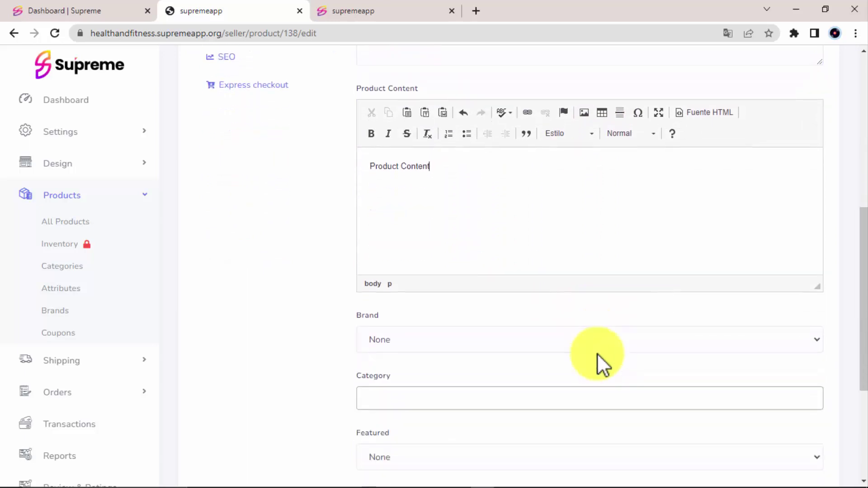
pyautogui.scroll(-1, 588, 339)
pyautogui.click(557, 264)
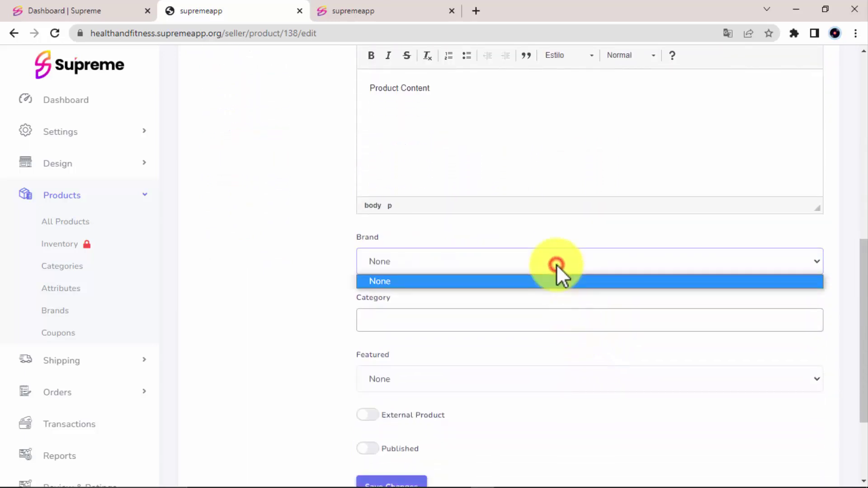
pyautogui.click(554, 262)
pyautogui.click(475, 322)
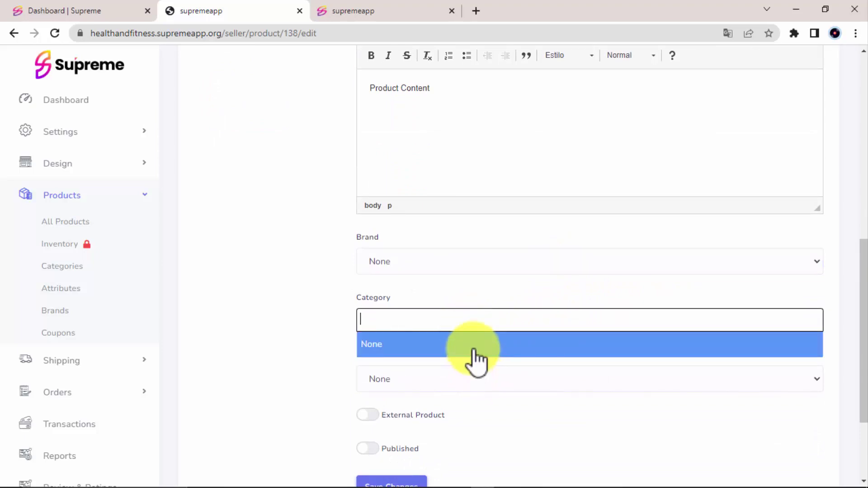
pyautogui.click(481, 295)
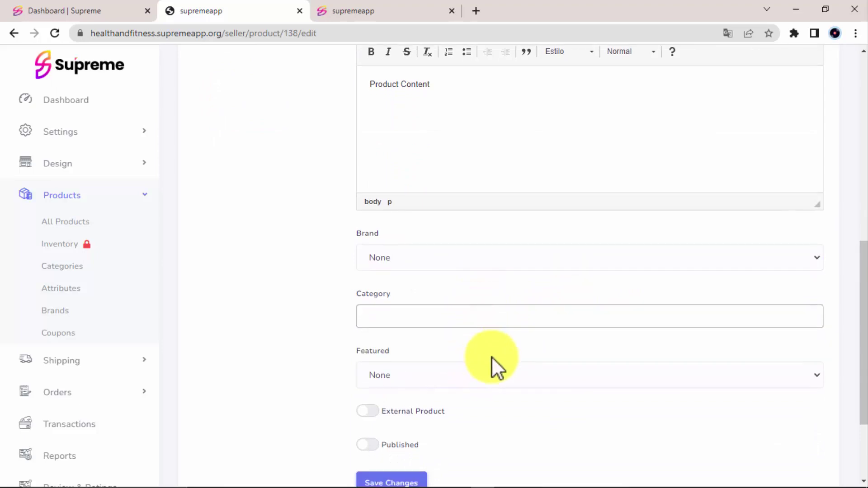
pyautogui.scroll(-1, 494, 356)
pyautogui.click(512, 317)
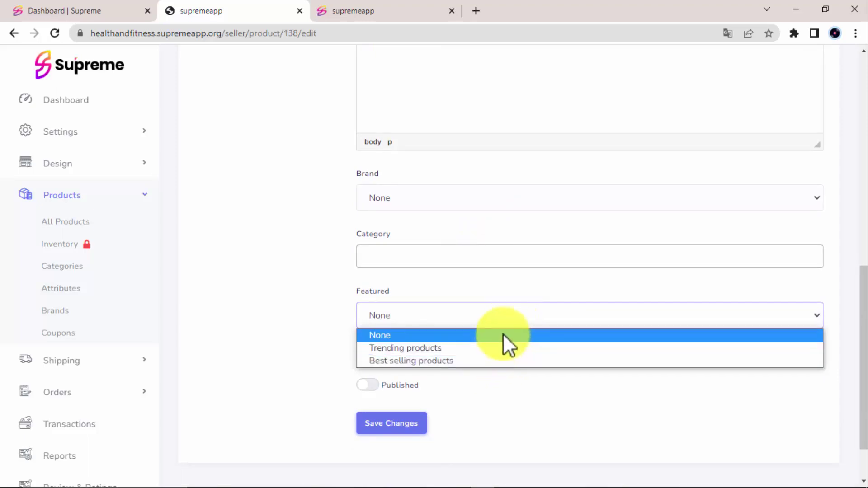
pyautogui.click(509, 301)
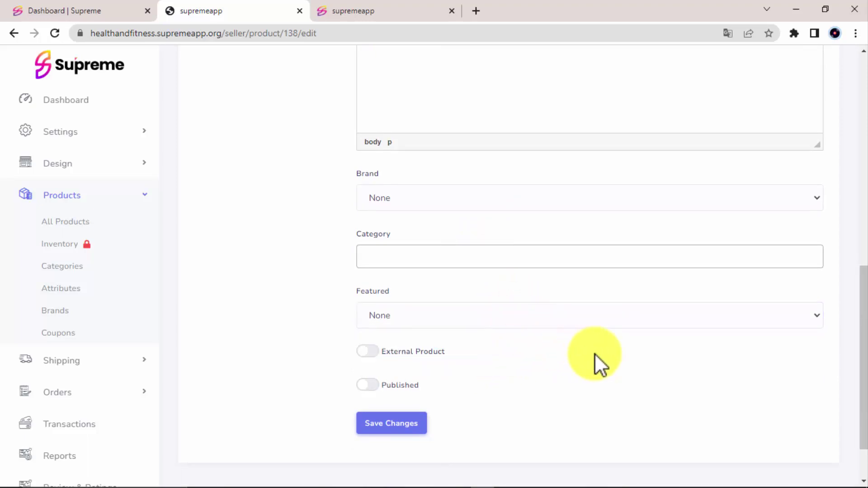
pyautogui.scroll(-1, 595, 354)
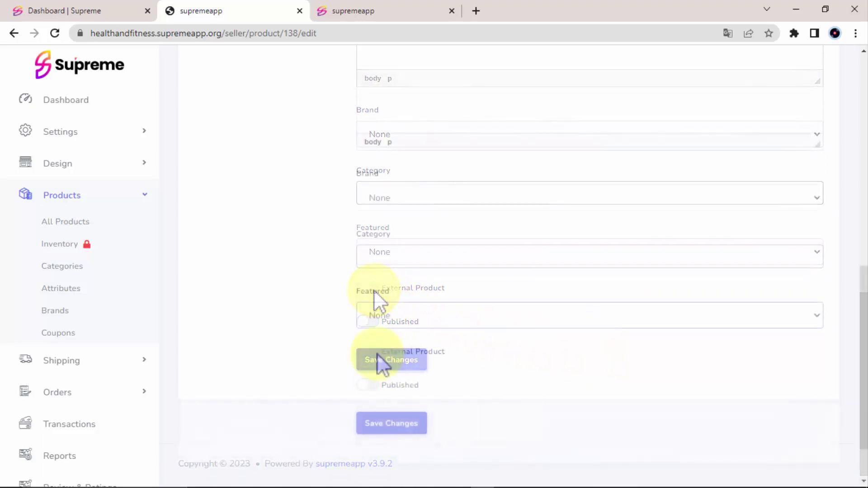
# - Make Alpilean a published external product with the ClickBank order link, save, and open Images
pyautogui.click(368, 352)
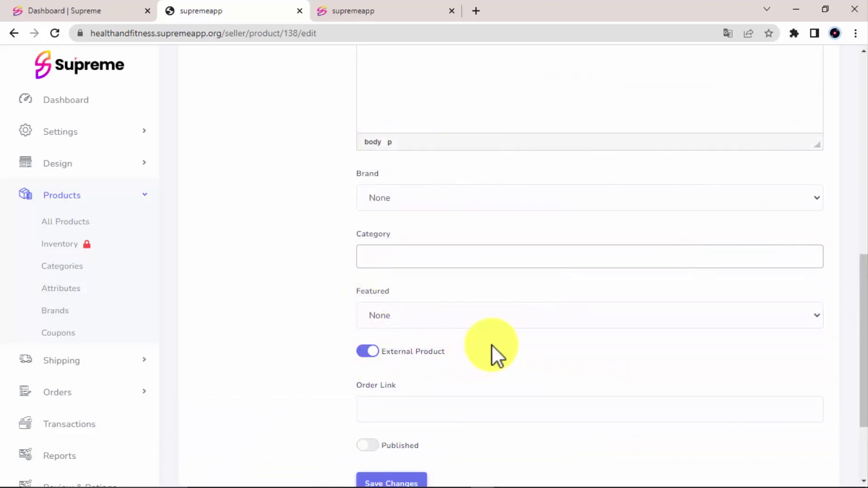
pyautogui.scroll(-1, 491, 344)
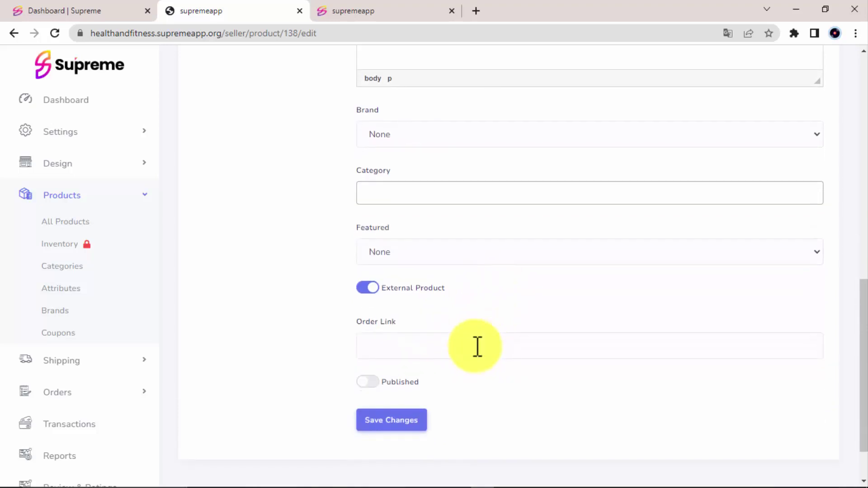
pyautogui.click(448, 347)
pyautogui.write('https://6b5e1lkpv9scxk81rekdl6wx1i.hop.clickbank.net')
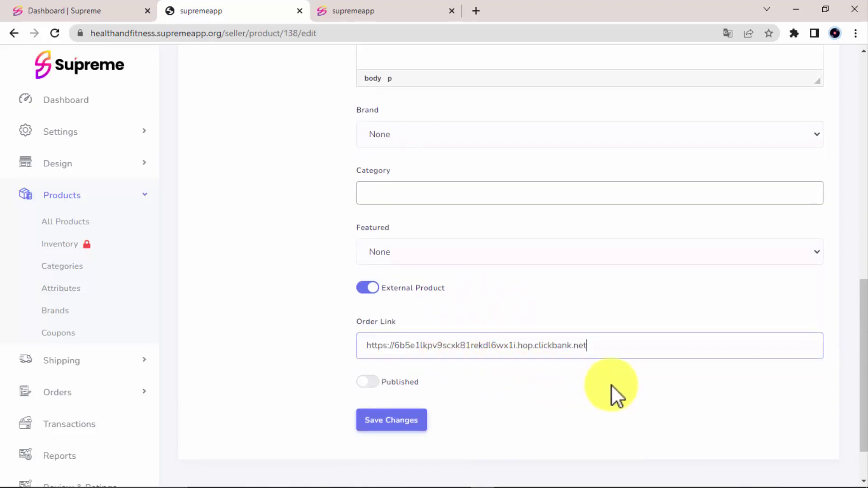
pyautogui.click(373, 384)
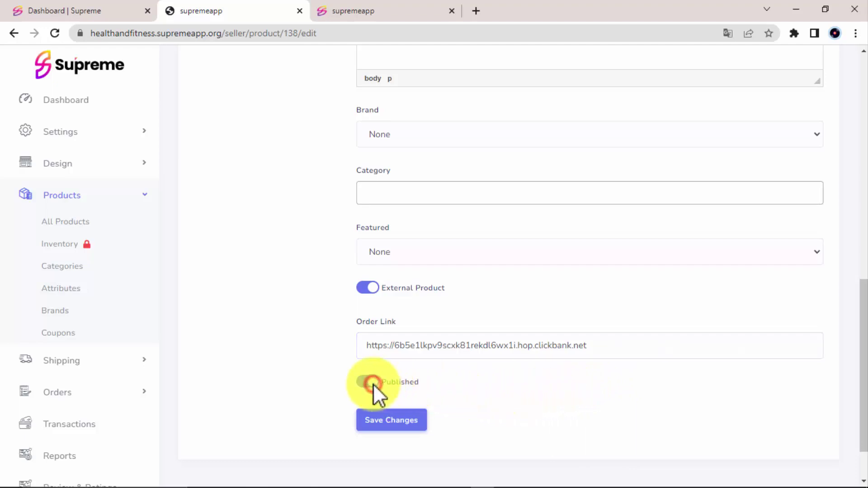
pyautogui.click(421, 424)
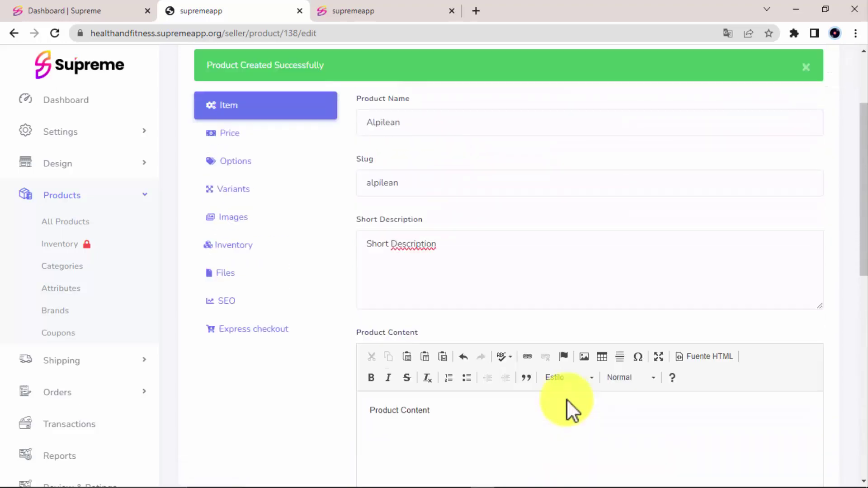
pyautogui.scroll(1, 566, 399)
pyautogui.click(257, 279)
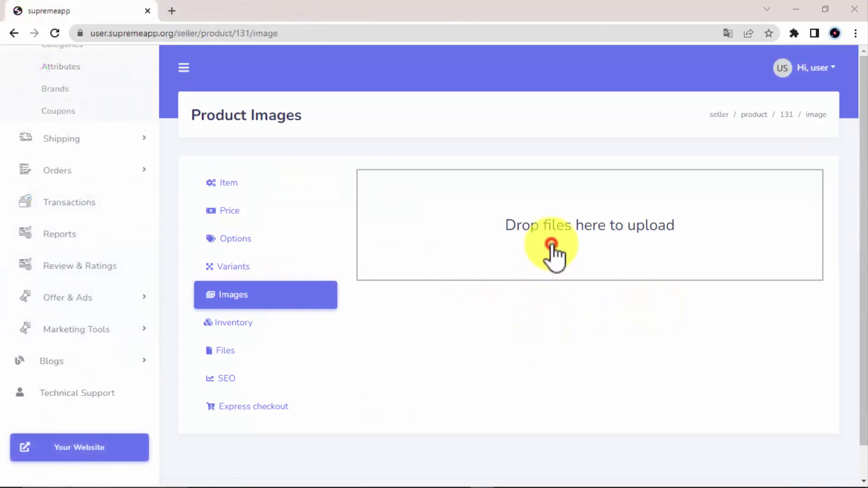
pyautogui.click(552, 248)
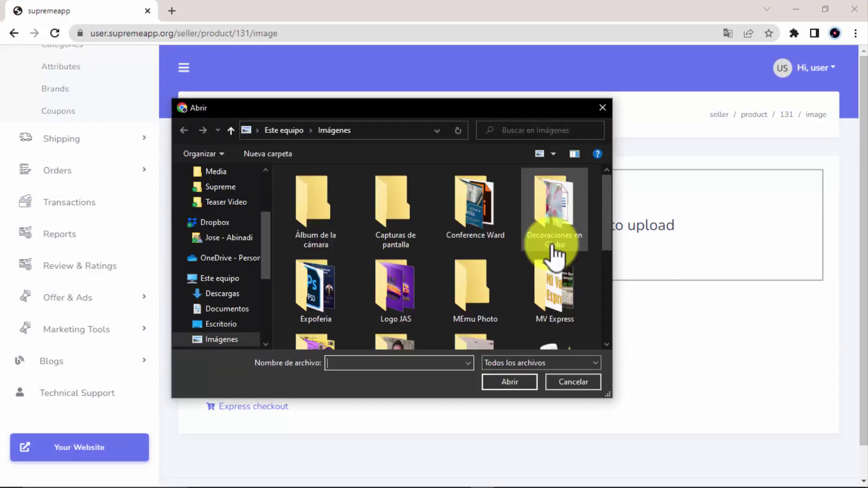
pyautogui.scroll(-1, 553, 249)
pyautogui.scroll(-2, 553, 250)
pyautogui.scroll(1, 553, 251)
# - Upload the alpilean-home bottle image to the Alpilean product
pyautogui.doubleClick(551, 202)
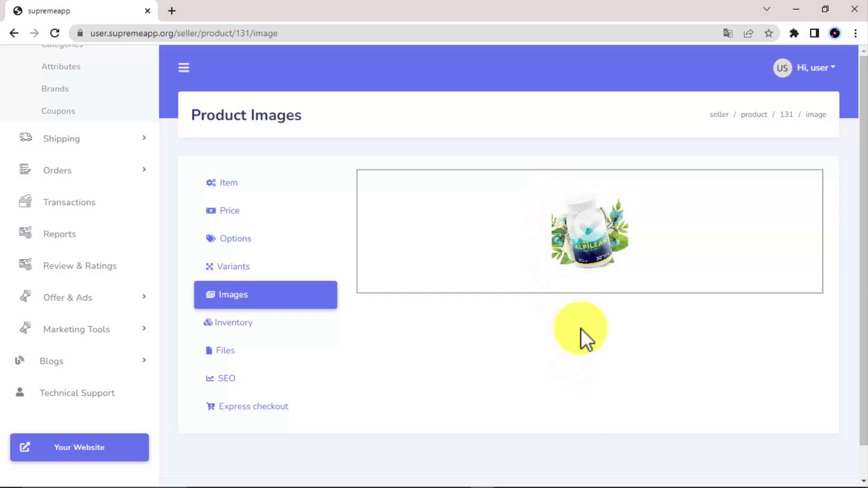
pyautogui.scroll(-1, 581, 327)
pyautogui.scroll(1, 580, 327)
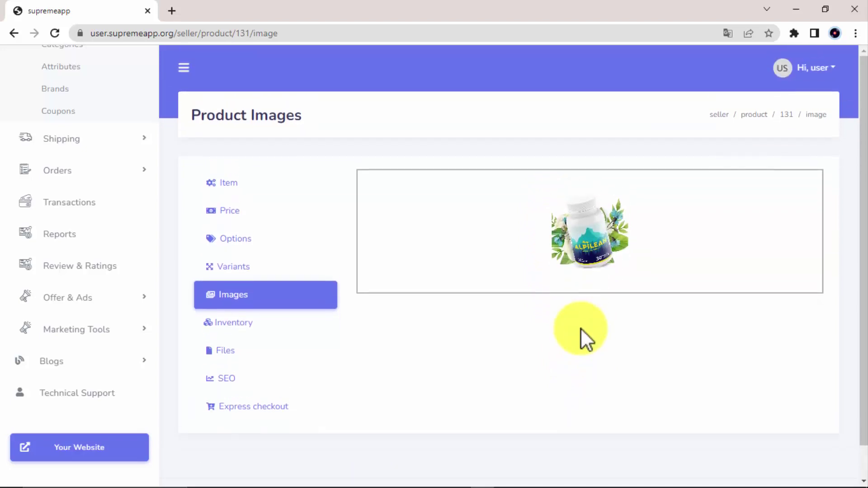
pyautogui.scroll(1, 120, 304)
pyautogui.scroll(1, 120, 305)
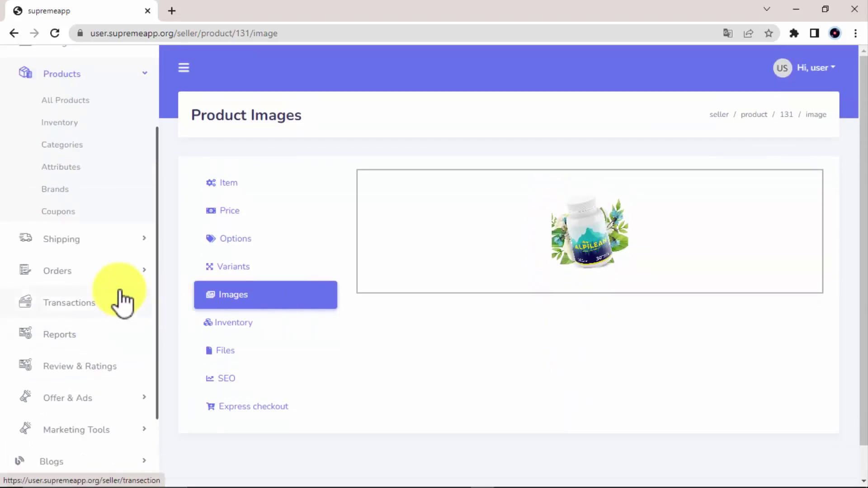
# - Check the All Products list, close the Import dialog unused, and open the storefront in a new tab
pyautogui.click(113, 109)
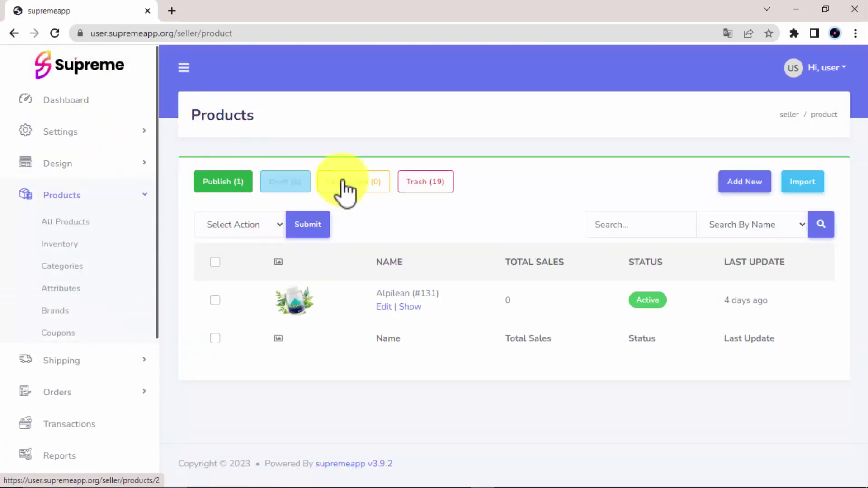
pyautogui.click(809, 193)
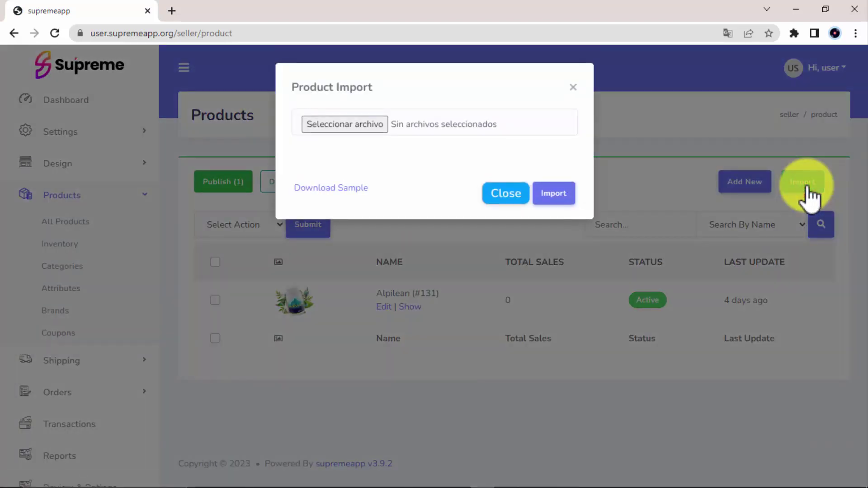
pyautogui.click(379, 132)
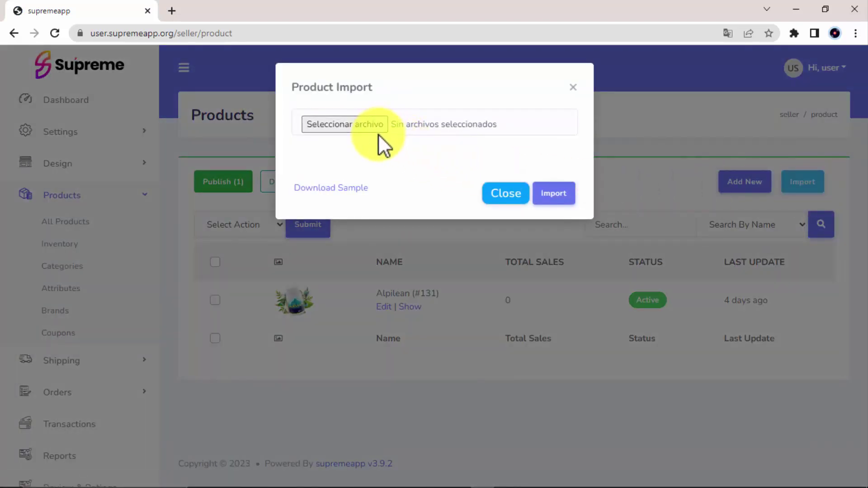
pyautogui.click(498, 195)
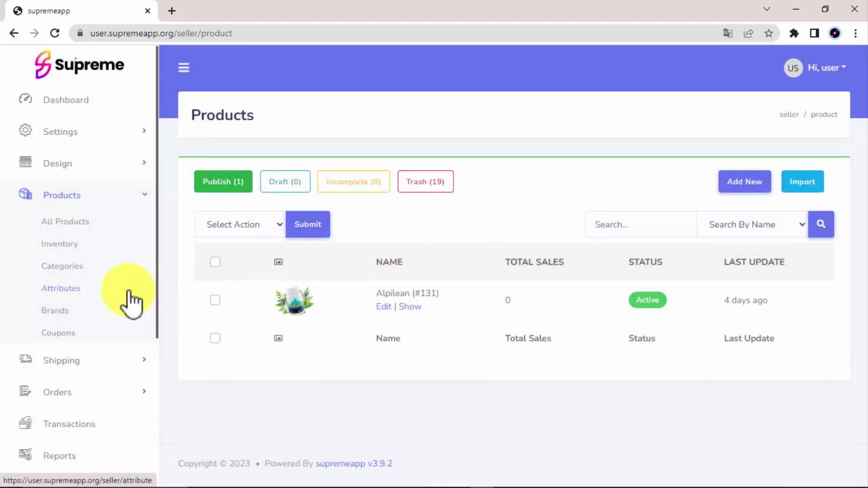
pyautogui.scroll(-1, 126, 300)
pyautogui.scroll(-2, 126, 300)
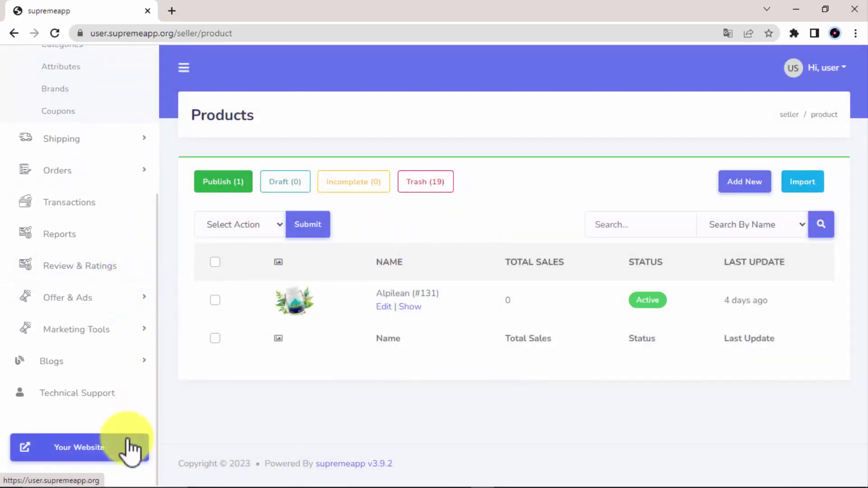
pyautogui.rightClick(120, 449)
pyautogui.click(163, 326)
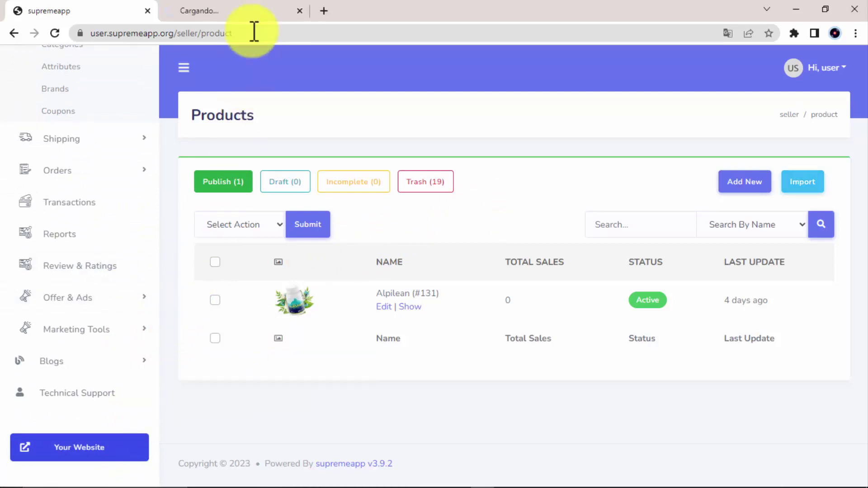
# - Open Alpilean's $59 product page on the storefront and follow Purchase Now to the official site
pyautogui.click(252, 8)
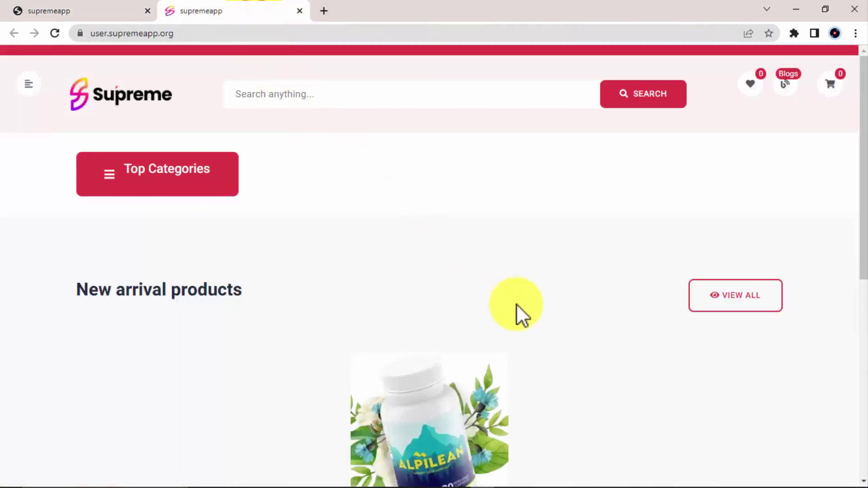
pyautogui.scroll(-3, 522, 309)
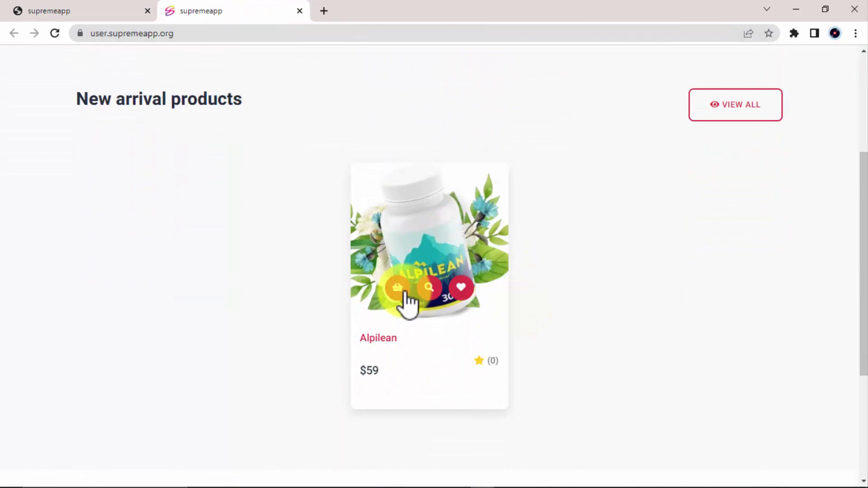
pyautogui.click(400, 295)
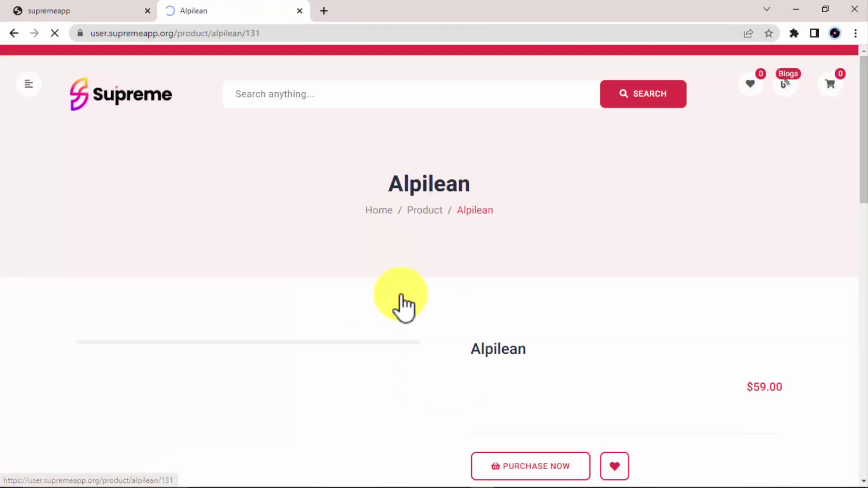
pyautogui.scroll(-2, 582, 303)
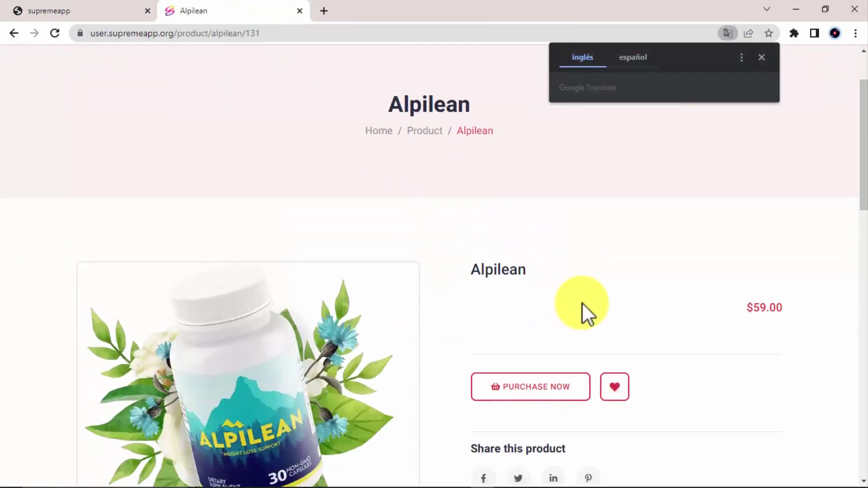
pyautogui.click(763, 57)
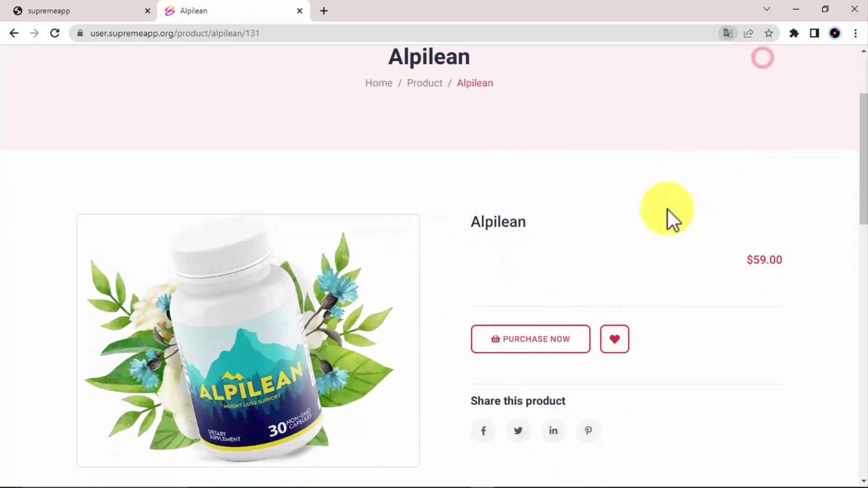
pyautogui.scroll(-1, 666, 243)
pyautogui.scroll(-2, 667, 243)
pyautogui.scroll(3, 667, 244)
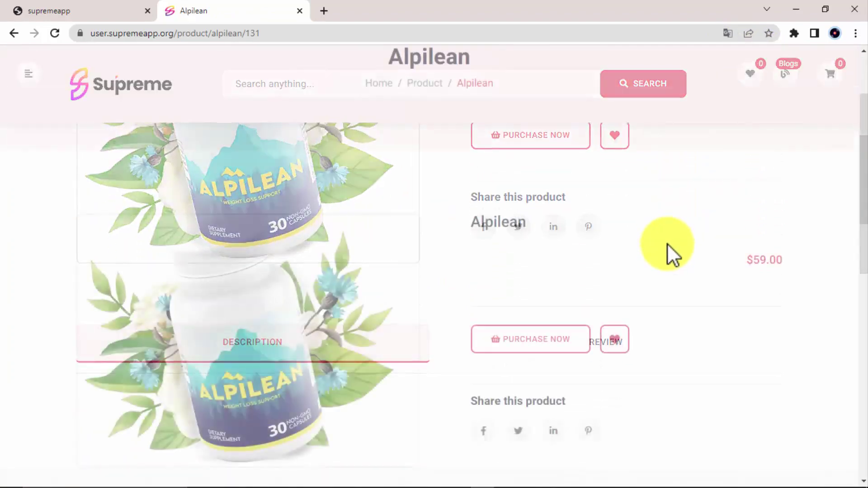
pyautogui.click(556, 349)
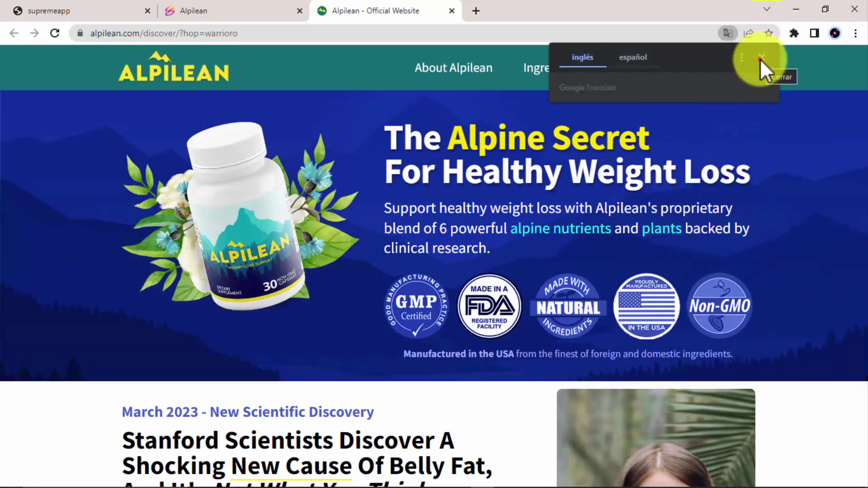
# - Close the Google Translate prompt on the Alpilean sales page
pyautogui.click(762, 57)
pyautogui.scroll(-1, 797, 216)
pyautogui.scroll(-3, 797, 216)
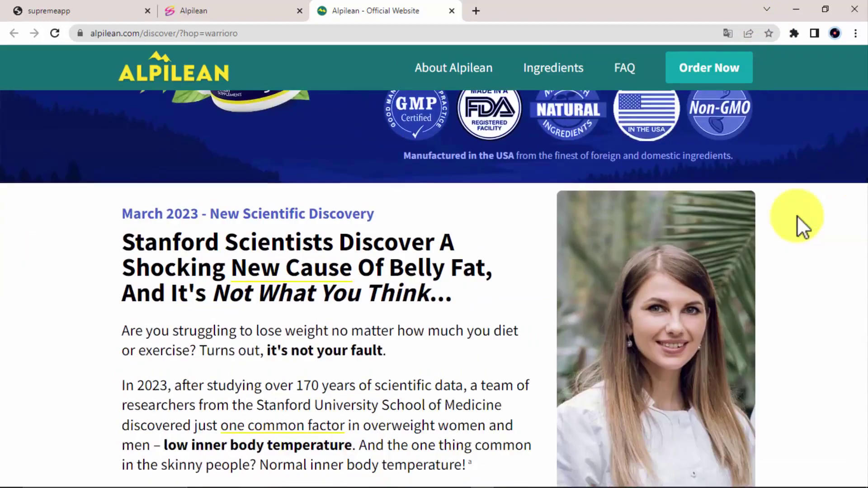
pyautogui.scroll(-2, 797, 216)
pyautogui.scroll(-4, 796, 215)
pyautogui.scroll(-4, 797, 215)
pyautogui.scroll(-2, 797, 215)
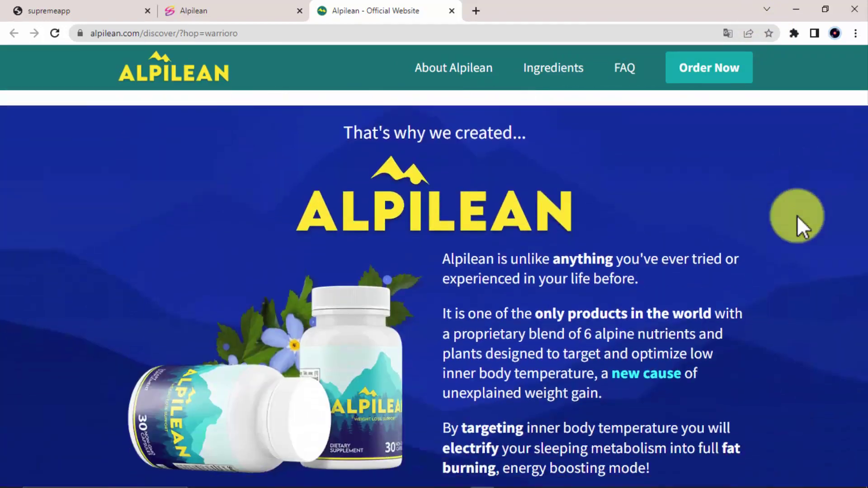
pyautogui.scroll(-3, 797, 215)
pyautogui.scroll(-2, 797, 215)
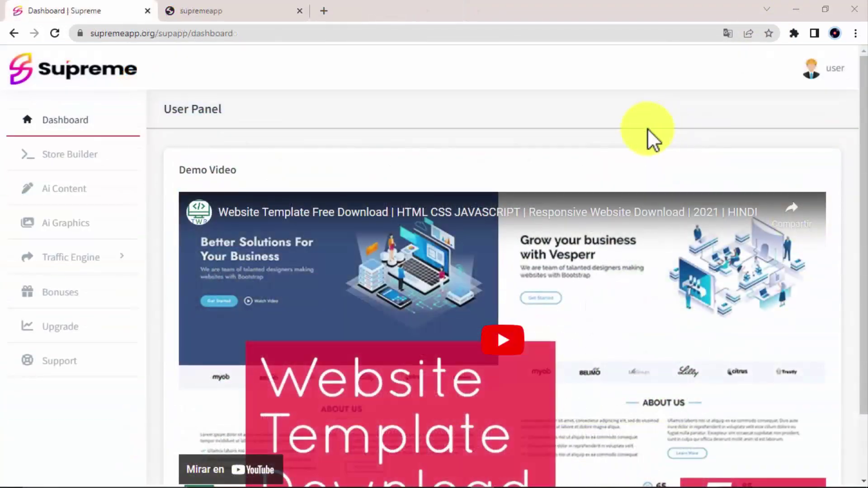
# - Generate a 200-word Alpilean review in Ai Content, regenerate it twice, then open AI Graphics
pyautogui.click(80, 195)
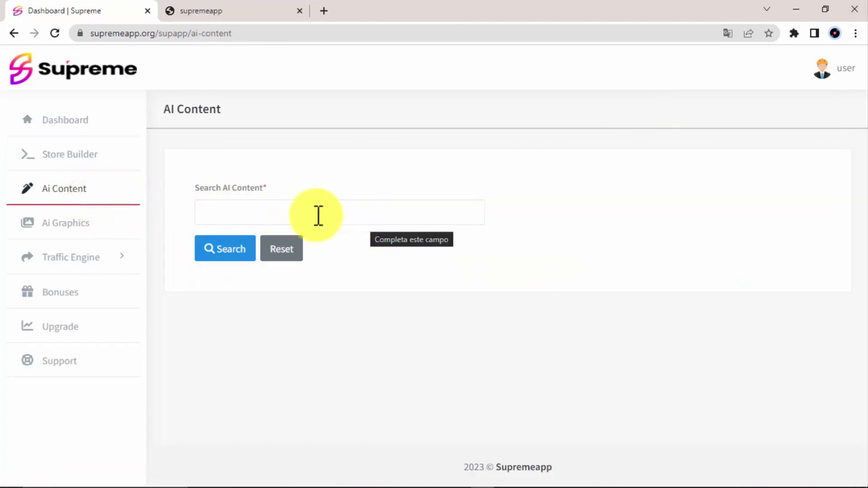
pyautogui.click(307, 216)
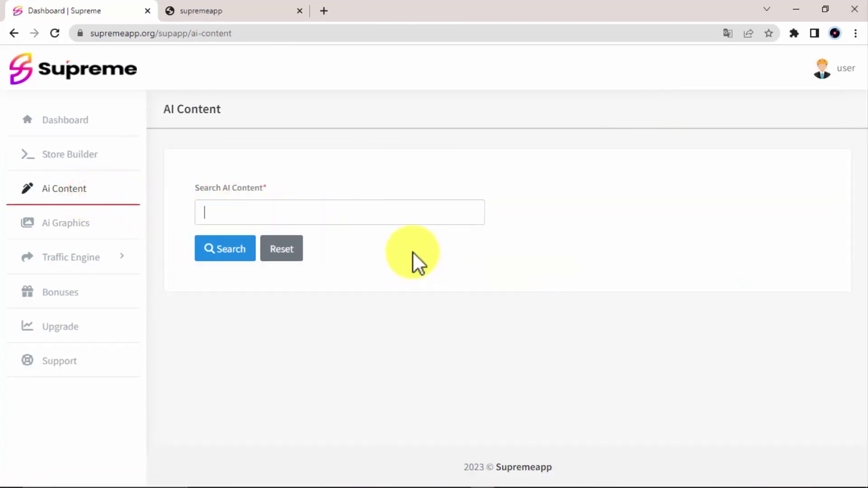
pyautogui.write('write a 200 word Alpilean review')
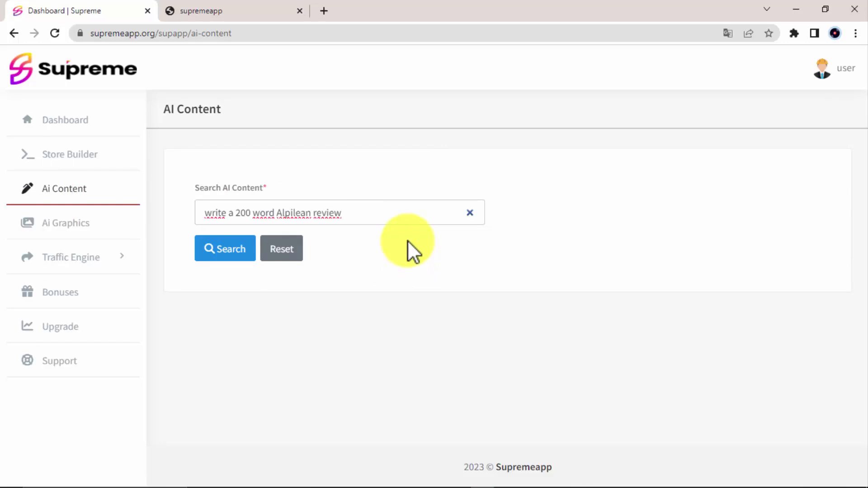
pyautogui.click(232, 253)
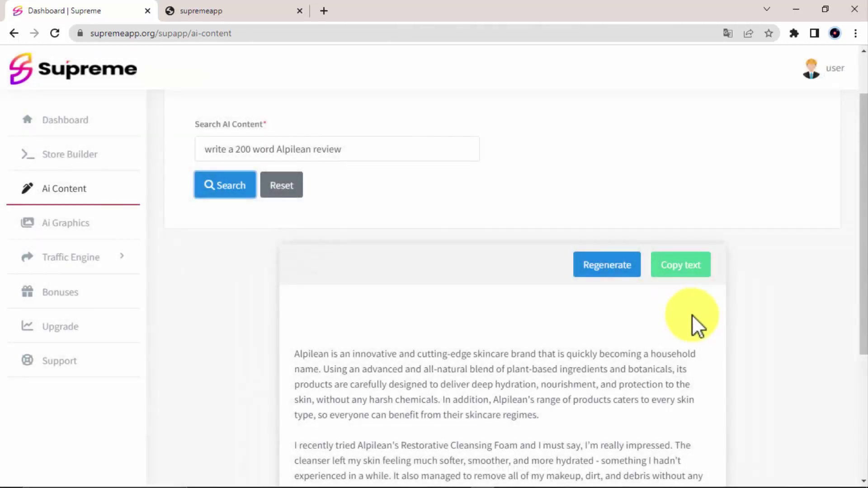
pyautogui.scroll(-1, 705, 308)
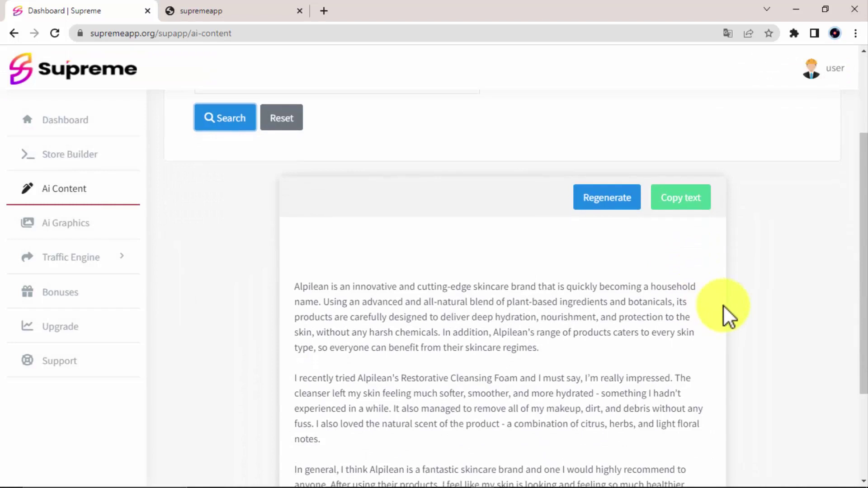
pyautogui.scroll(-1, 723, 304)
pyautogui.scroll(-1, 725, 303)
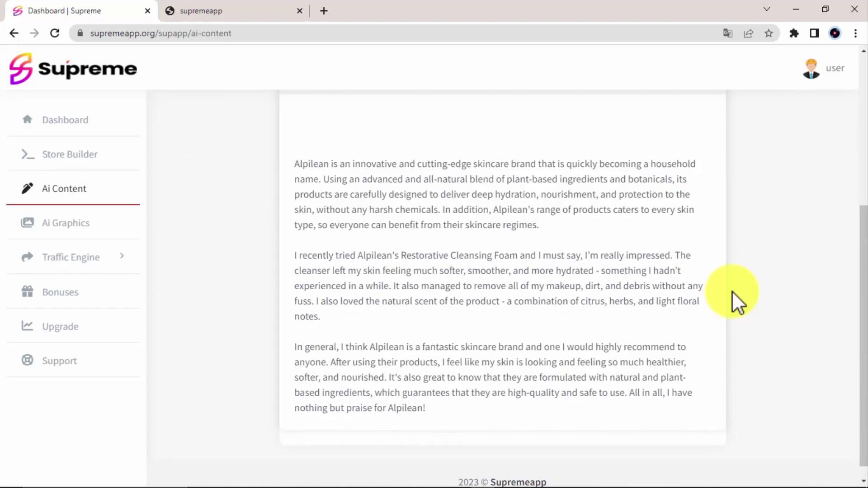
pyautogui.scroll(1, 732, 298)
pyautogui.scroll(1, 732, 299)
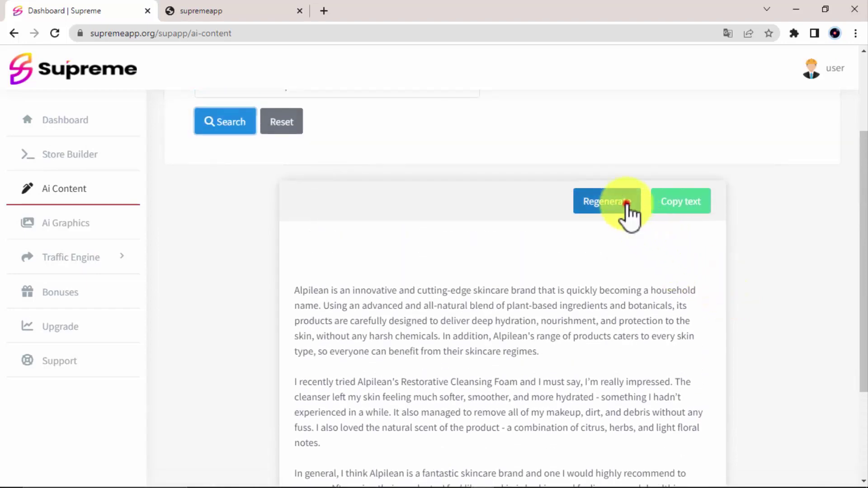
pyautogui.click(623, 205)
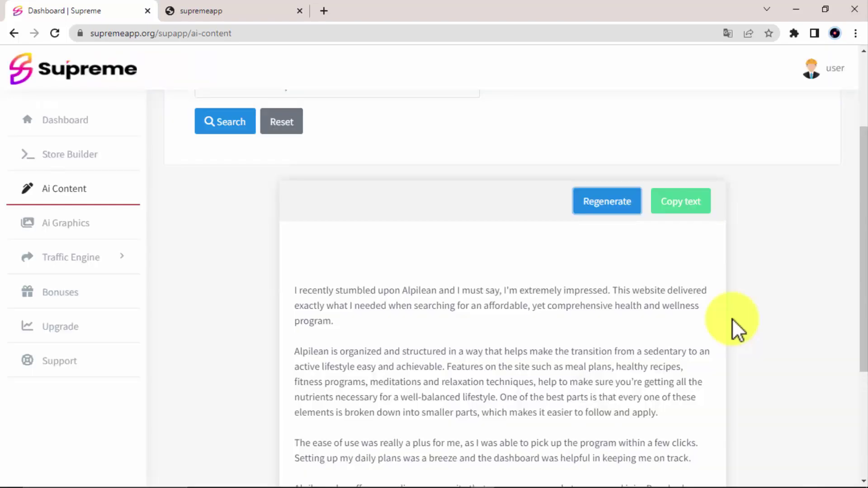
pyautogui.scroll(-1, 736, 325)
pyautogui.scroll(-1, 736, 325)
pyautogui.scroll(-1, 735, 324)
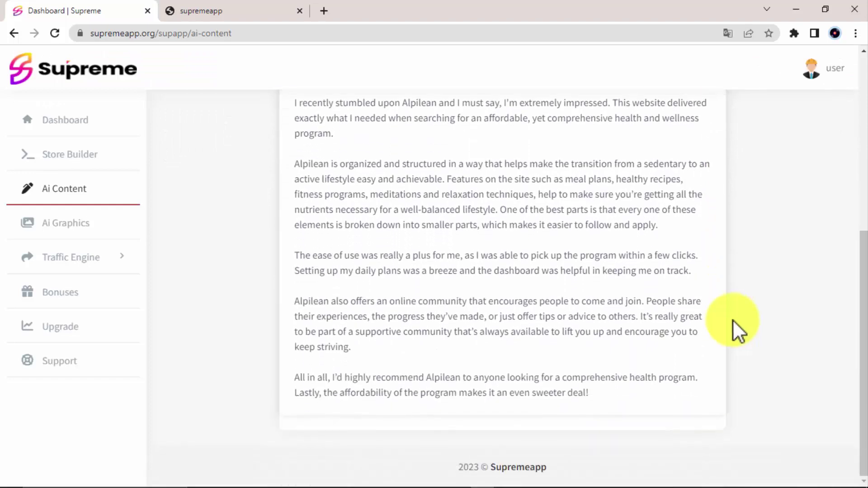
pyautogui.scroll(1, 736, 325)
pyautogui.scroll(1, 736, 324)
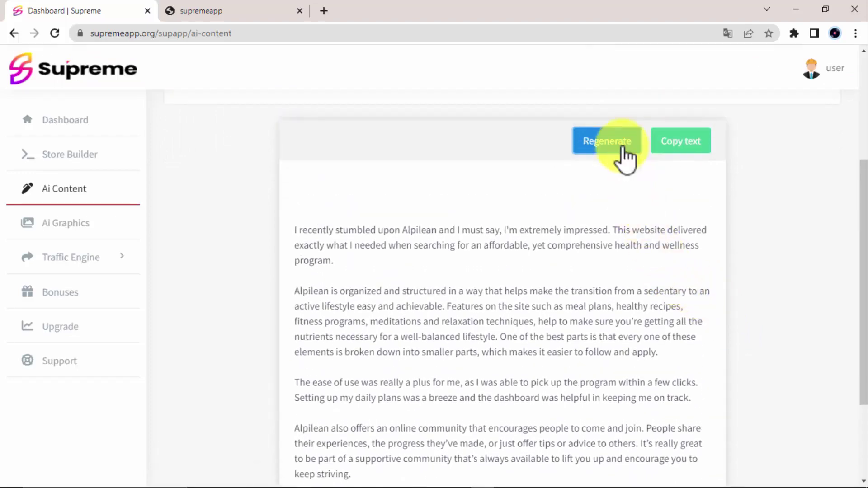
pyautogui.click(622, 151)
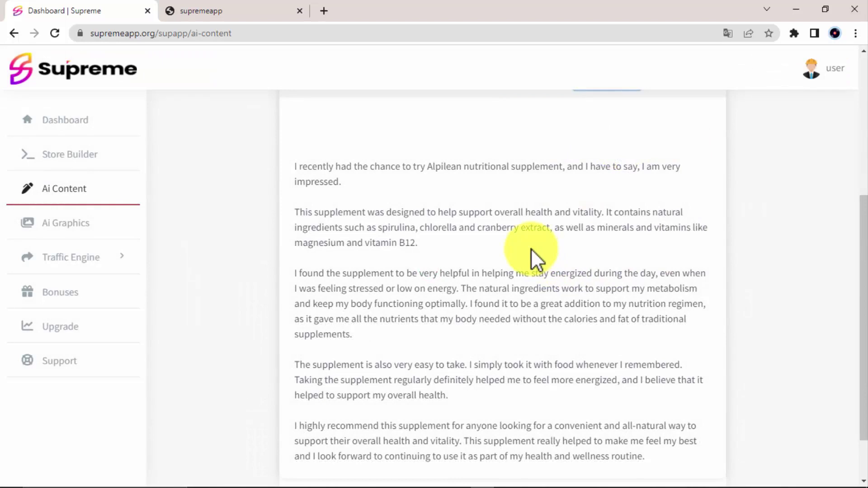
pyautogui.scroll(-1, 536, 256)
pyautogui.scroll(1, 533, 258)
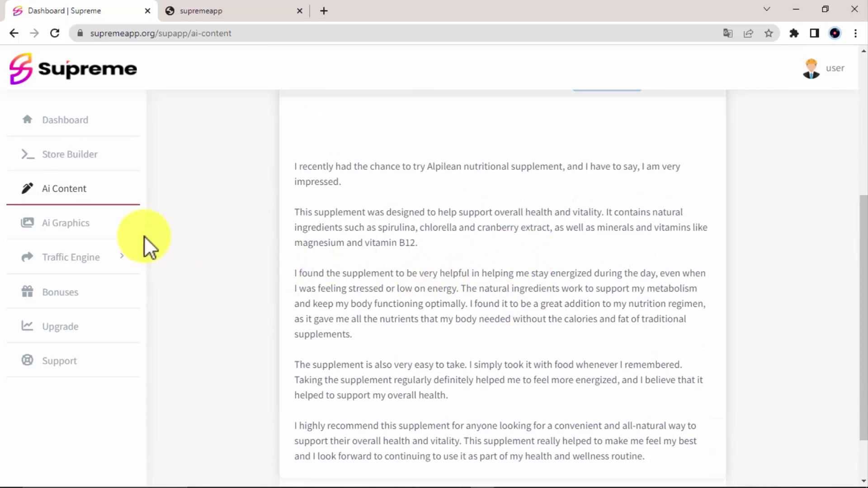
pyautogui.click(125, 233)
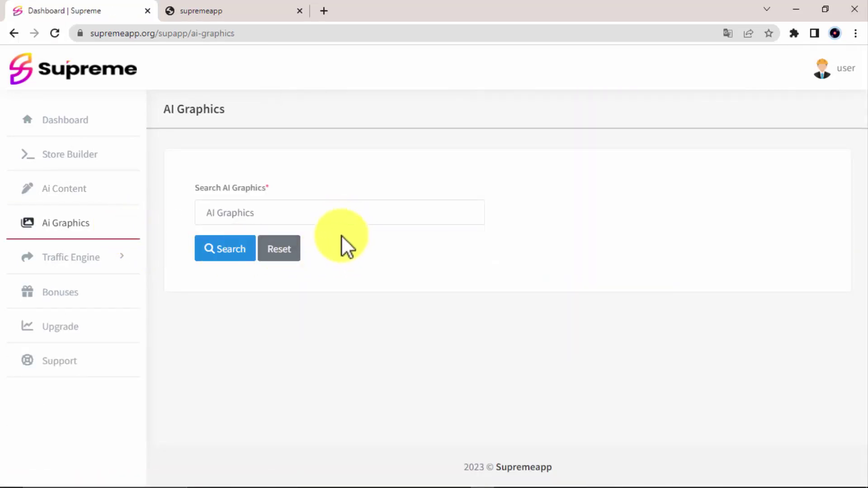
# - Search AI Graphics for 'supplement photos', then expand Traffic Engine's register and login options
pyautogui.click(328, 212)
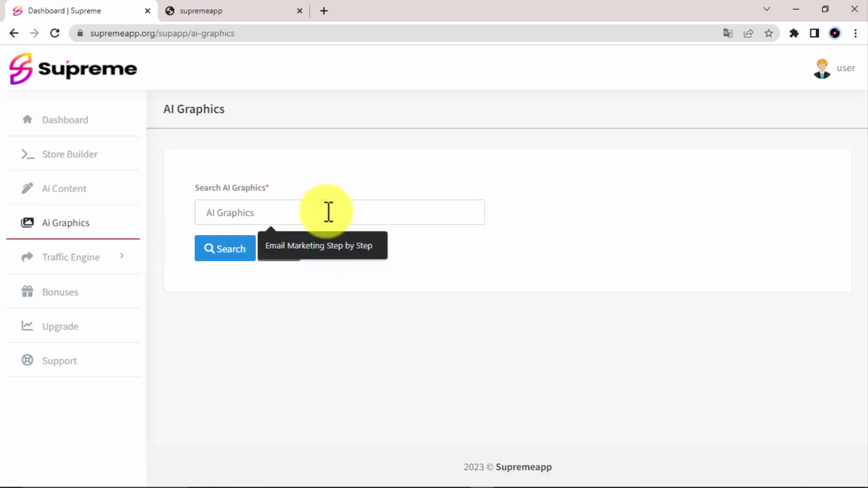
pyautogui.write('supplement photos')
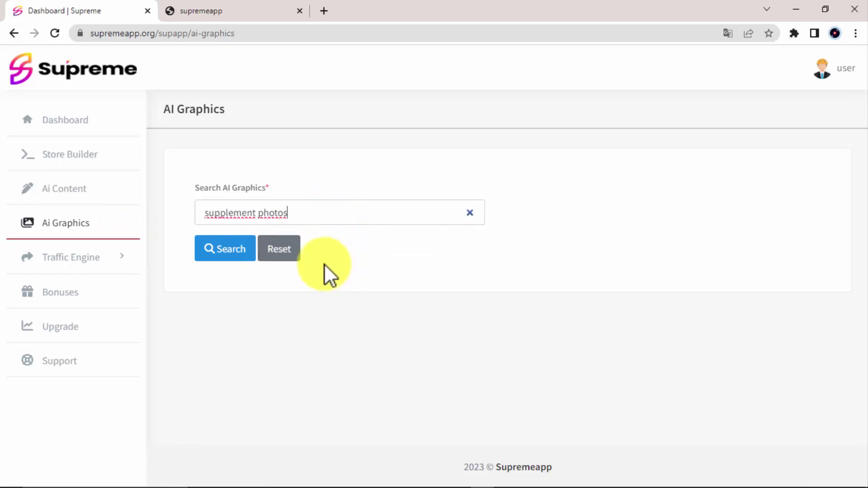
pyautogui.click(243, 257)
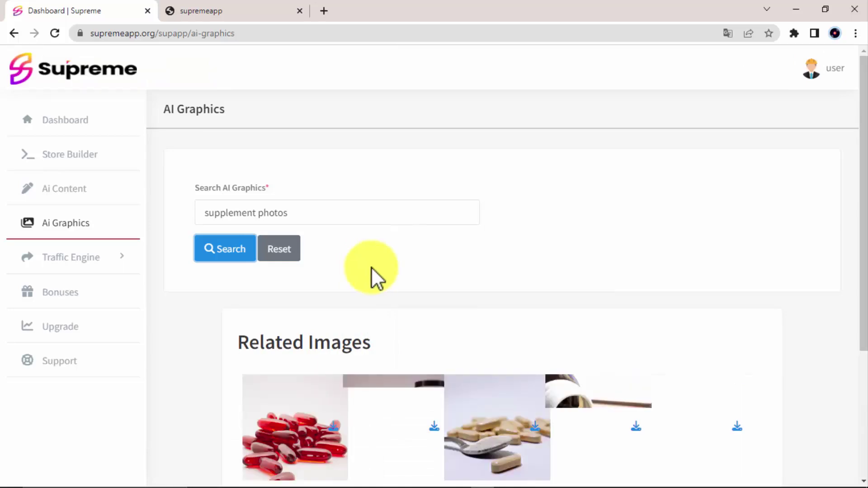
pyautogui.scroll(-1, 799, 329)
pyautogui.scroll(-1, 801, 330)
pyautogui.scroll(-1, 799, 329)
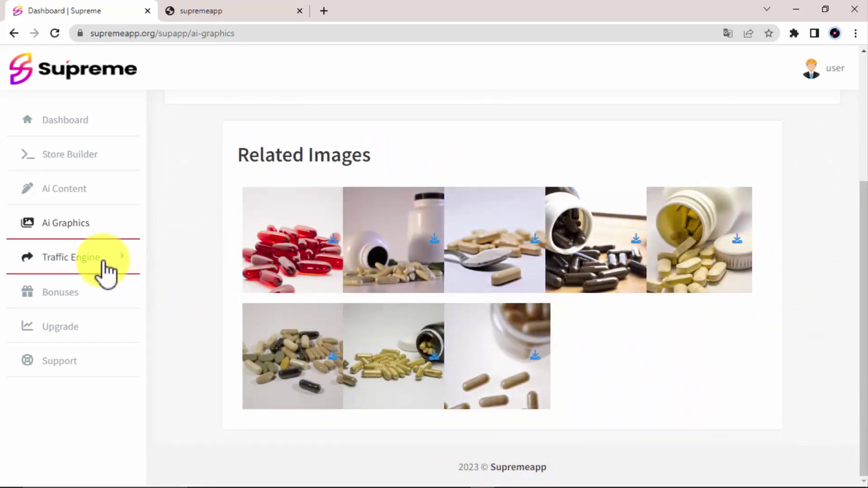
pyautogui.click(108, 268)
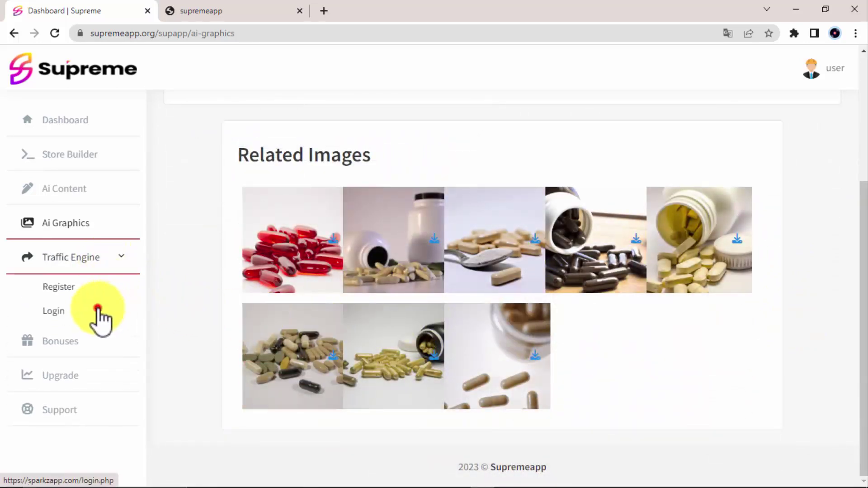
# - Log in through Traffic Engine's Login page using the saved autofill email credentials
pyautogui.click(99, 309)
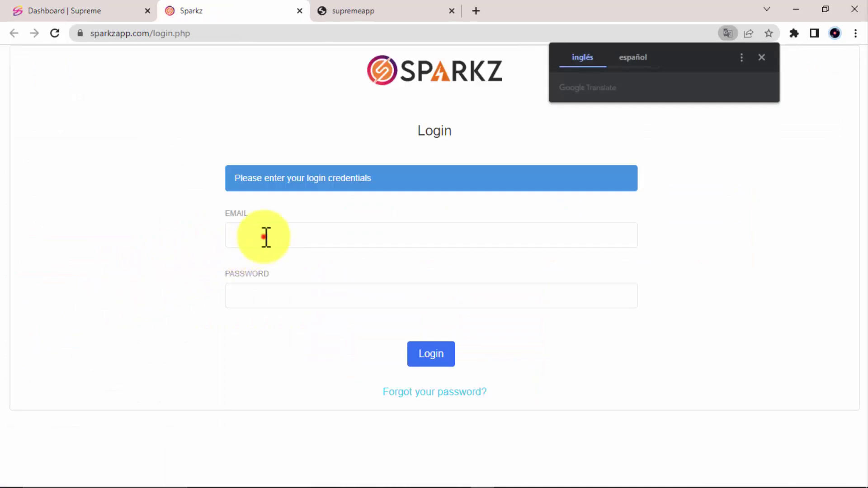
pyautogui.click(266, 236)
pyautogui.write('romej')
pyautogui.click(307, 292)
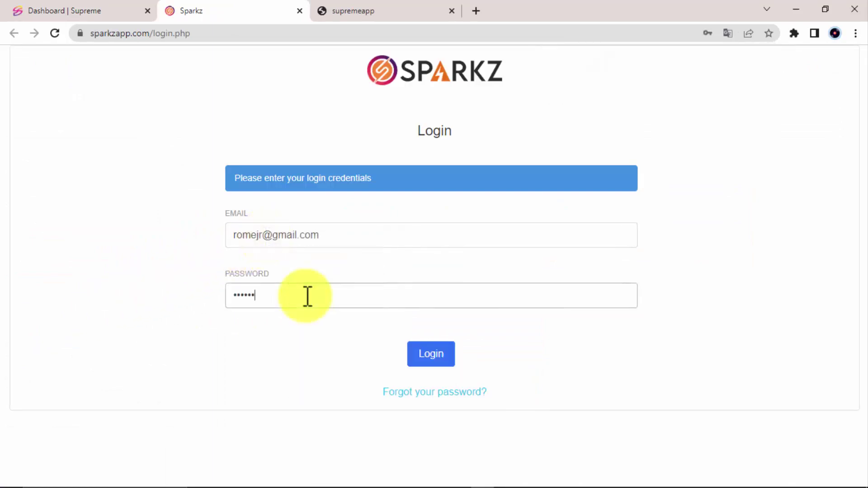
pyautogui.click(429, 352)
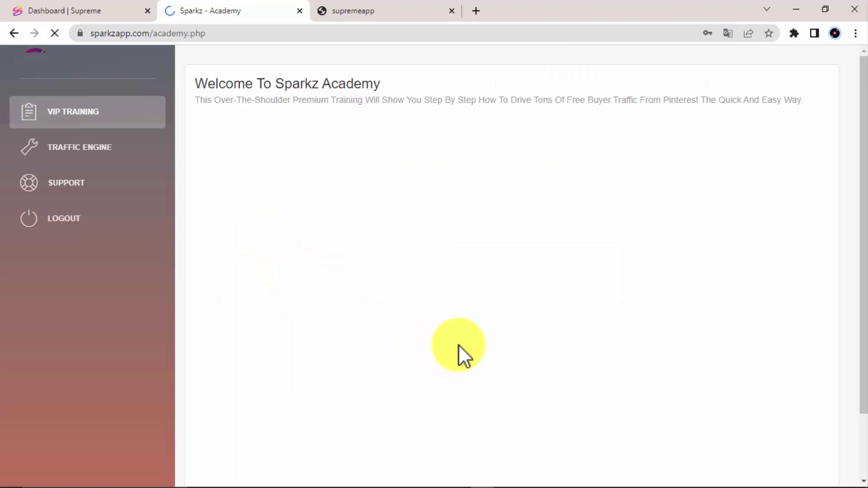